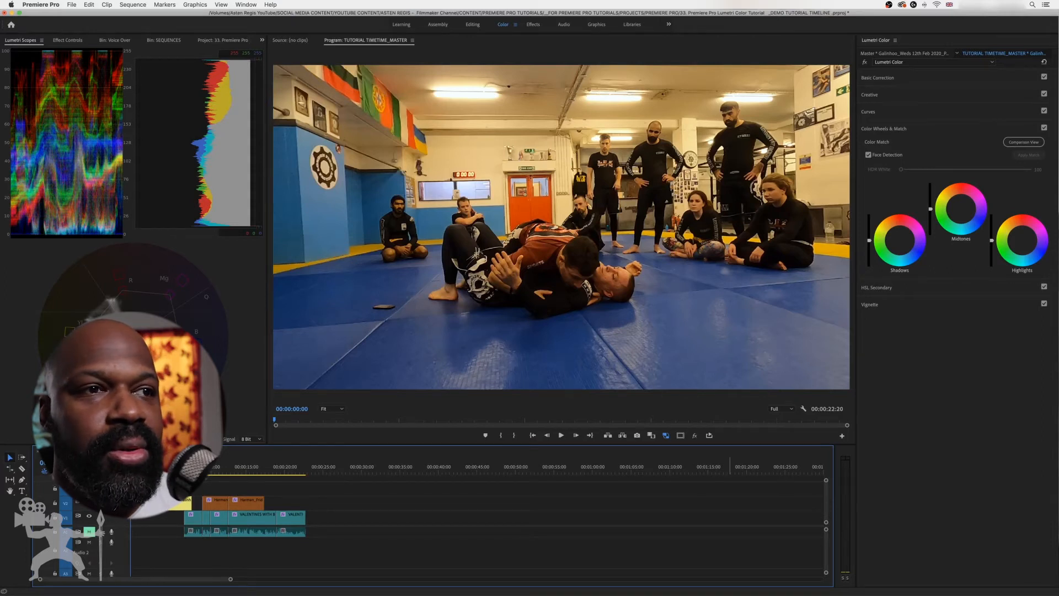
- Play the opening of the sequence and set the clip's white balance to Temperature -0.6 and Tint -1.9
{"action": "key", "text": "space"}
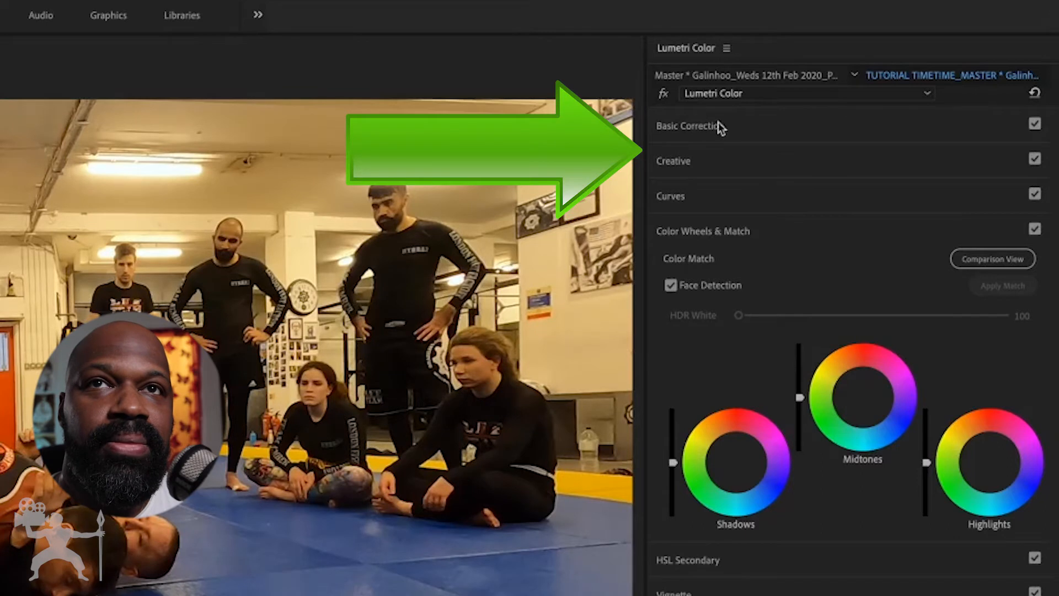
{"action": "left_click", "coordinate": [754, 131]}
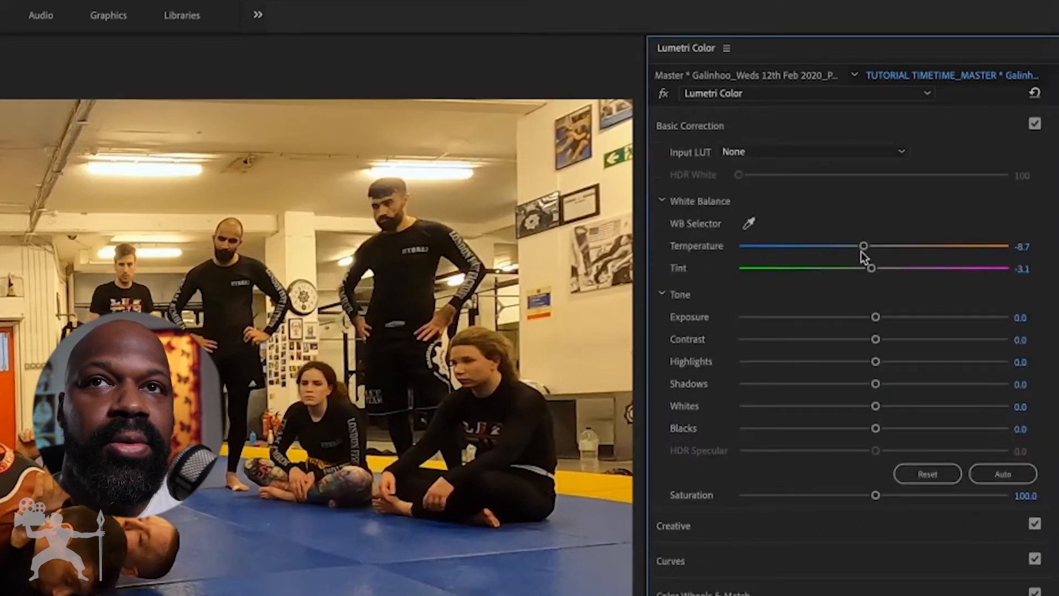
{"action": "left_click_drag", "start_coordinate": [863, 246], "coordinate": [807, 249]}
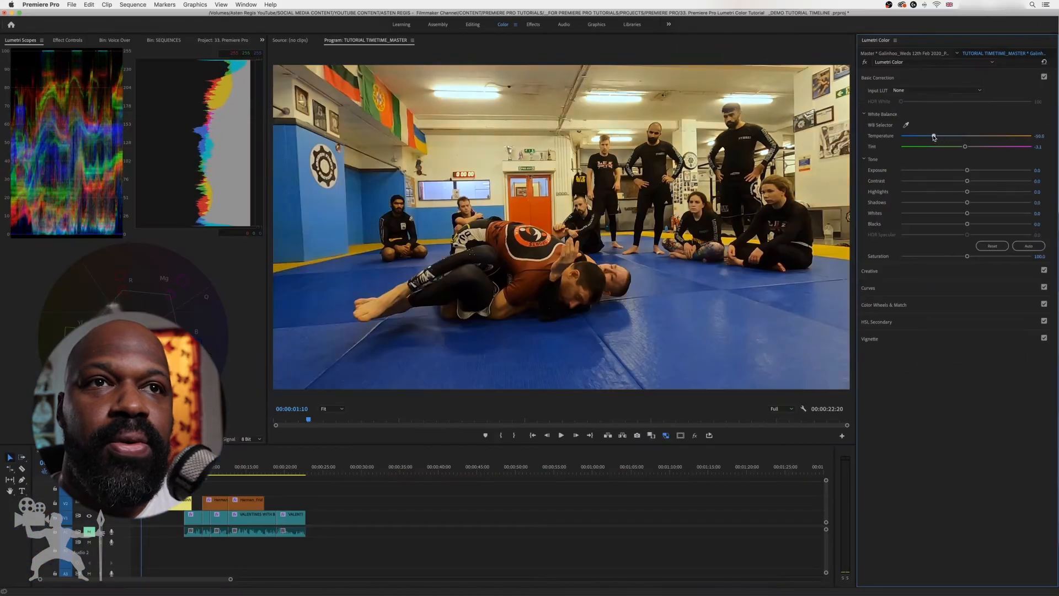
{"action": "left_click_drag", "start_coordinate": [934, 137], "coordinate": [966, 137]}
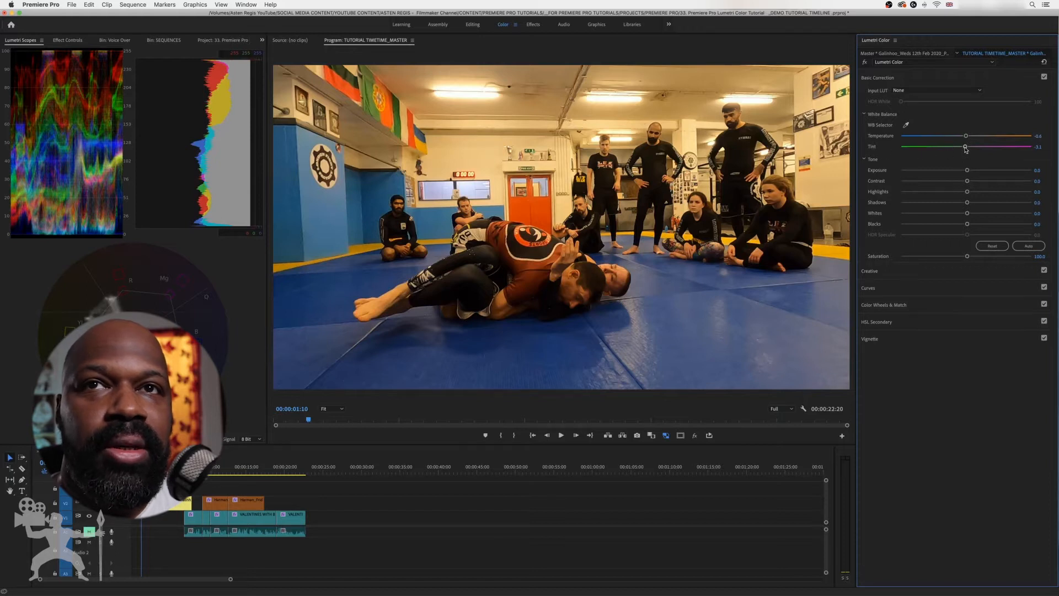
{"action": "mouse_move", "coordinate": [965, 149]}
{"action": "left_mouse_down"}
{"action": "mouse_move", "coordinate": [938, 148]}
{"action": "mouse_move", "coordinate": [967, 148]}
{"action": "left_mouse_up"}
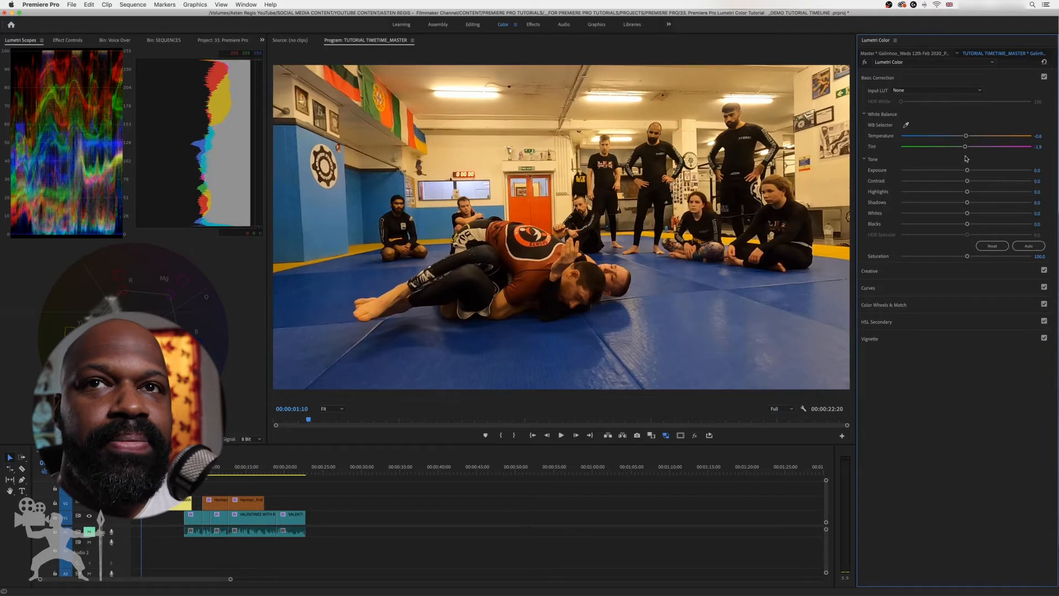
- Set Exposure to 0.1, Contrast to 3.8, Highlights to 1.3, Shadows to 3.8, Whites to 2.5, Blacks to 0.6 and Saturation to 99.4
{"action": "left_click_drag", "start_coordinate": [967, 171], "coordinate": [1002, 181]}
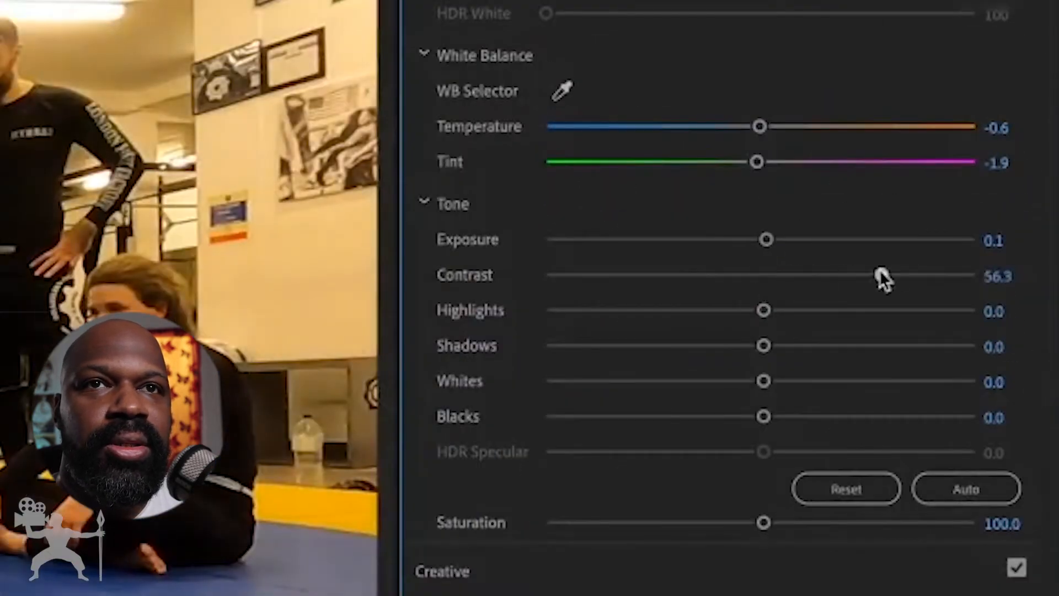
{"action": "left_click_drag", "start_coordinate": [882, 278], "coordinate": [811, 275]}
{"action": "left_click_drag", "start_coordinate": [981, 180], "coordinate": [1001, 193]}
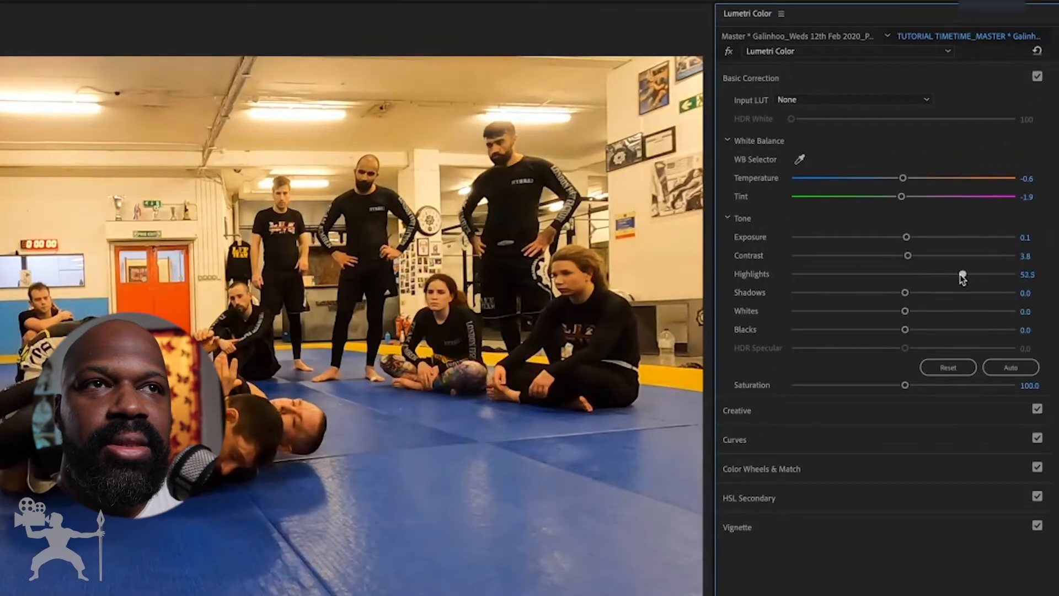
{"action": "left_click_drag", "start_coordinate": [963, 274], "coordinate": [861, 328]}
{"action": "left_click_drag", "start_coordinate": [941, 223], "coordinate": [983, 225]}
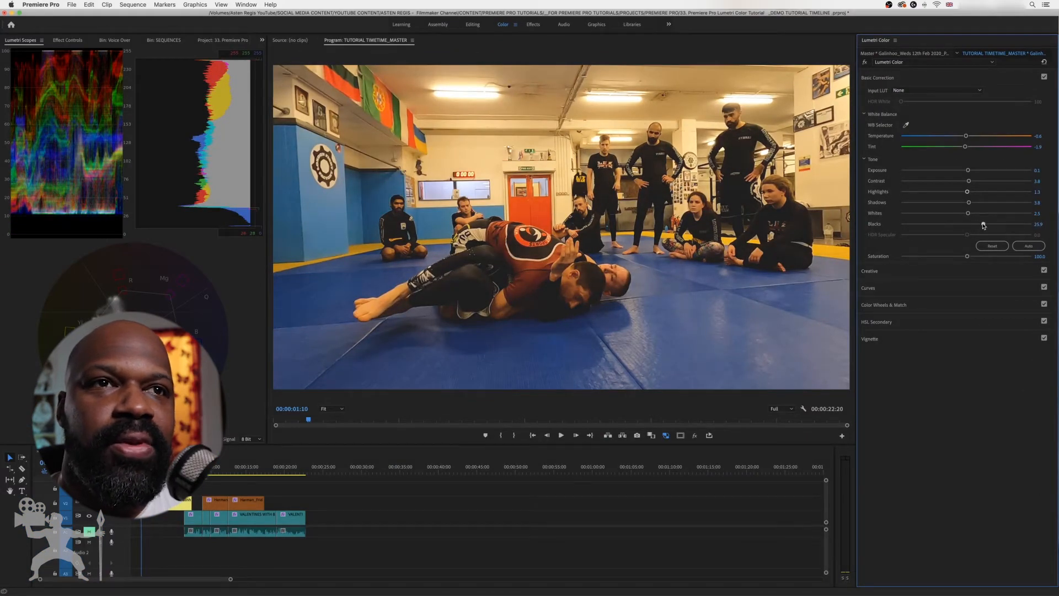
{"action": "left_click_drag", "start_coordinate": [983, 225], "coordinate": [981, 256]}
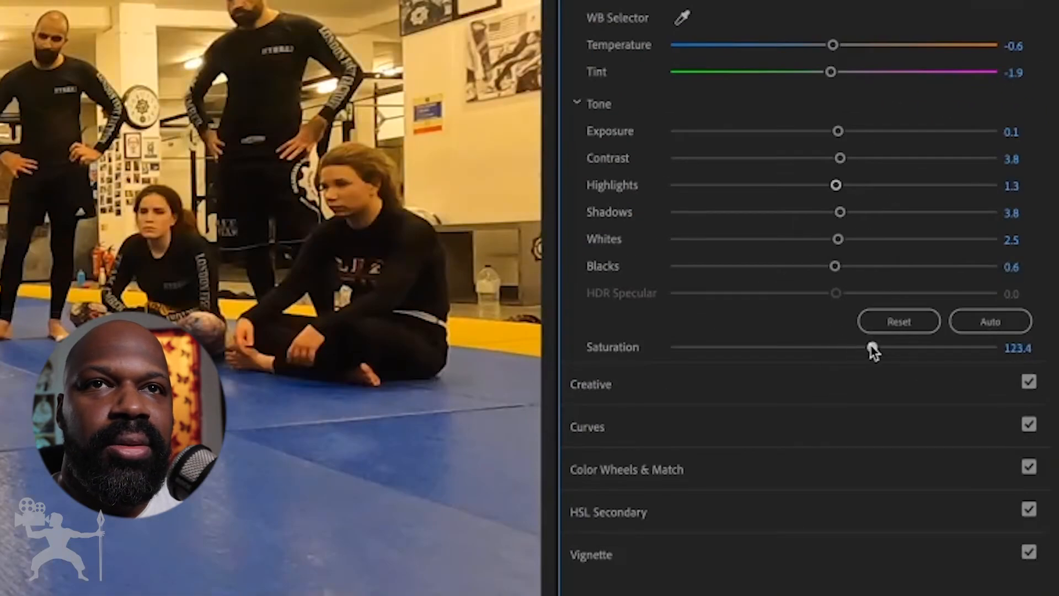
{"action": "left_click_drag", "start_coordinate": [871, 346], "coordinate": [872, 349]}
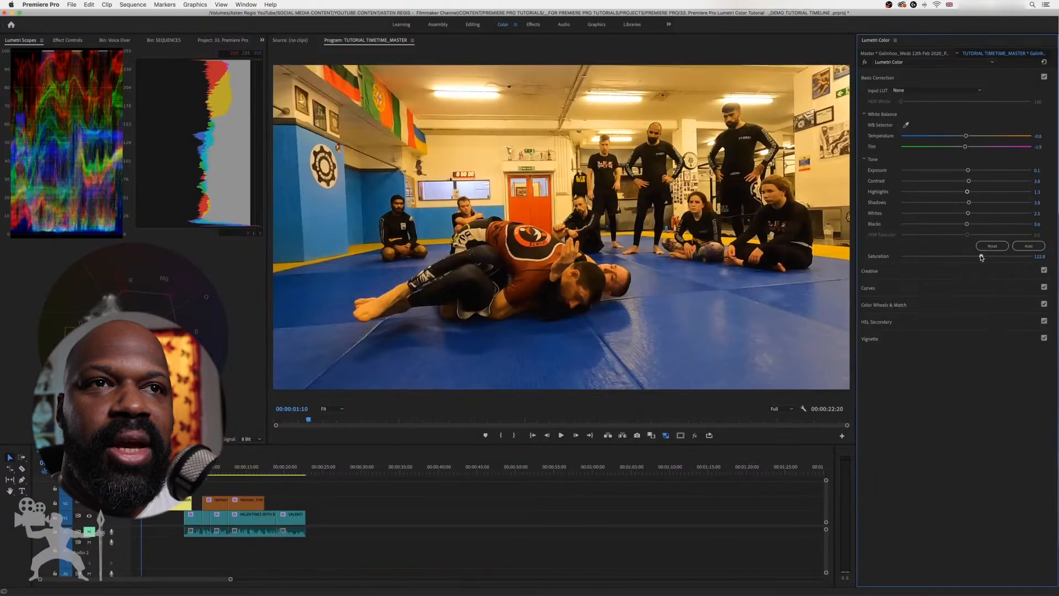
{"action": "left_click_drag", "start_coordinate": [982, 257], "coordinate": [966, 256]}
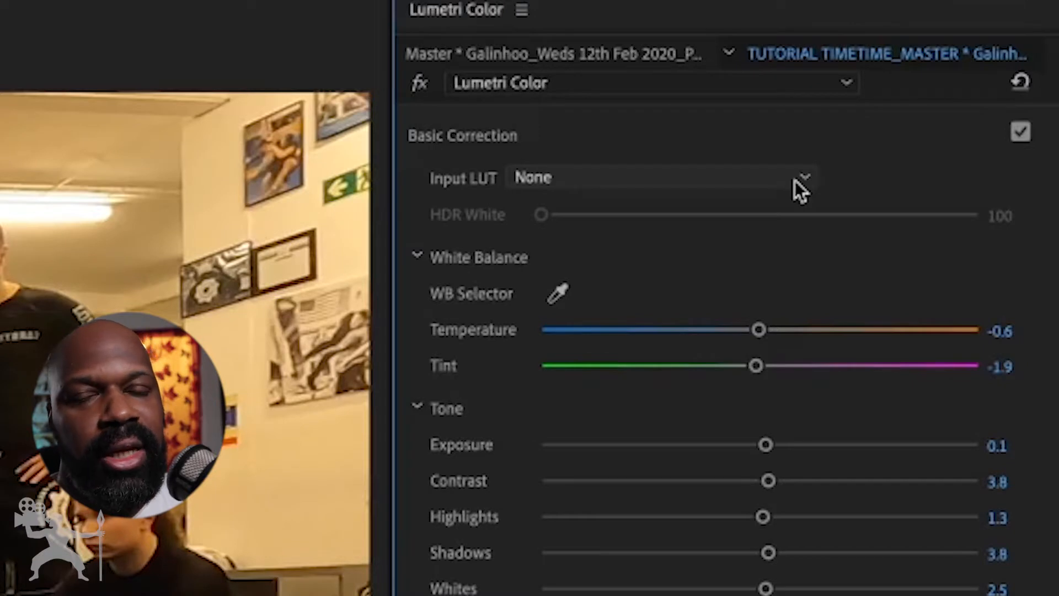
- Try the V-Log to V-709 input LUT on the clip and restore the Input LUT to None
{"action": "left_click", "coordinate": [794, 180]}
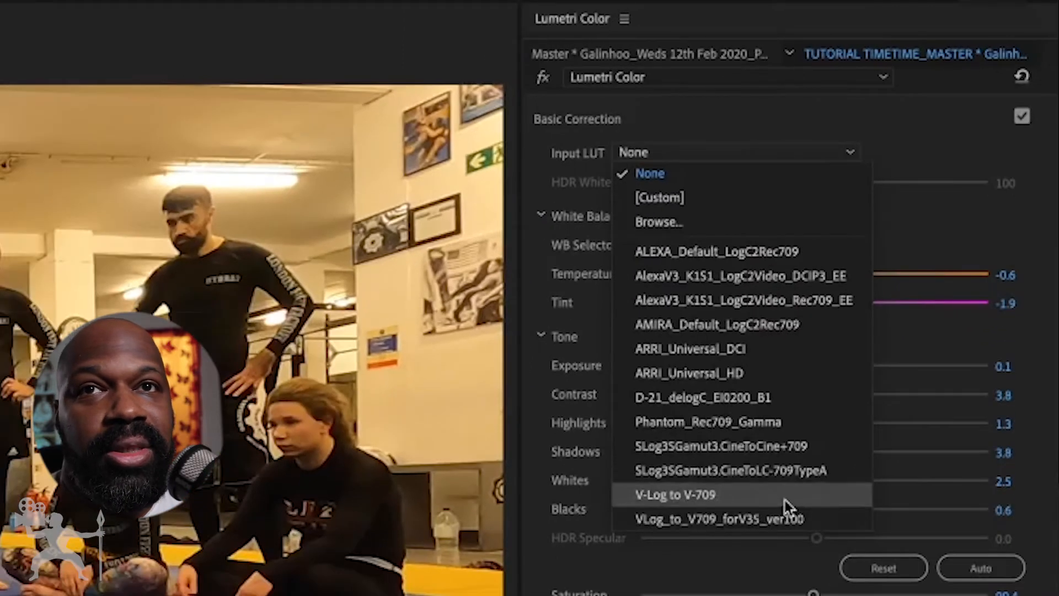
{"action": "left_click", "coordinate": [785, 500]}
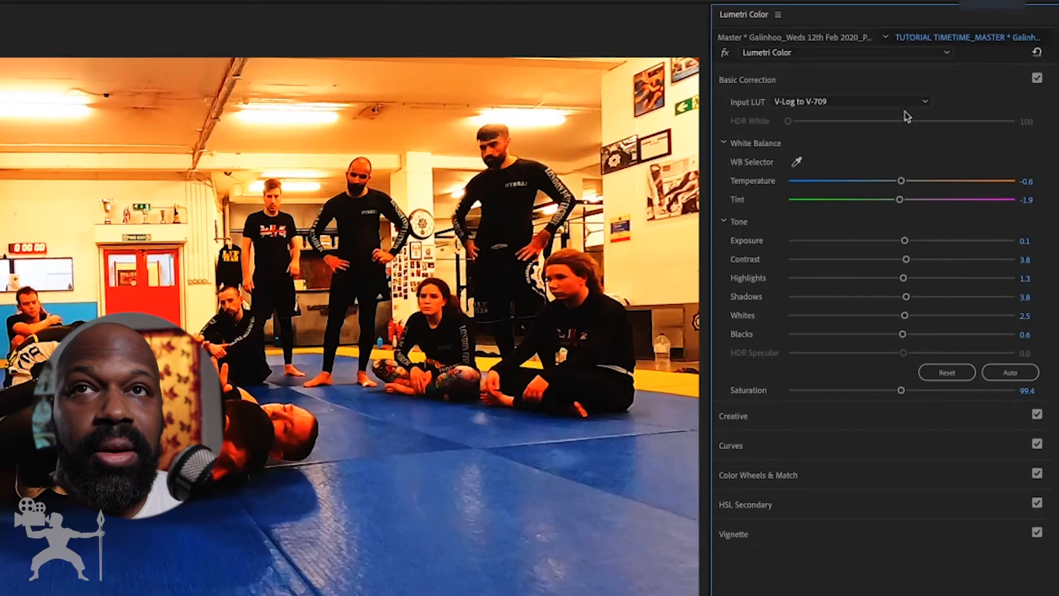
{"action": "left_click", "coordinate": [917, 100]}
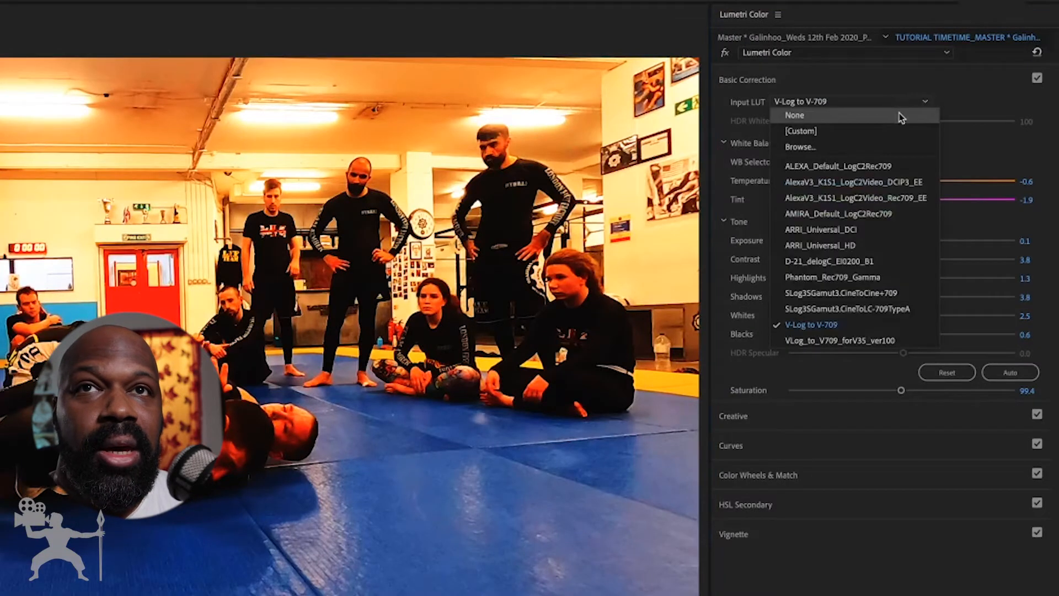
{"action": "left_click", "coordinate": [898, 114]}
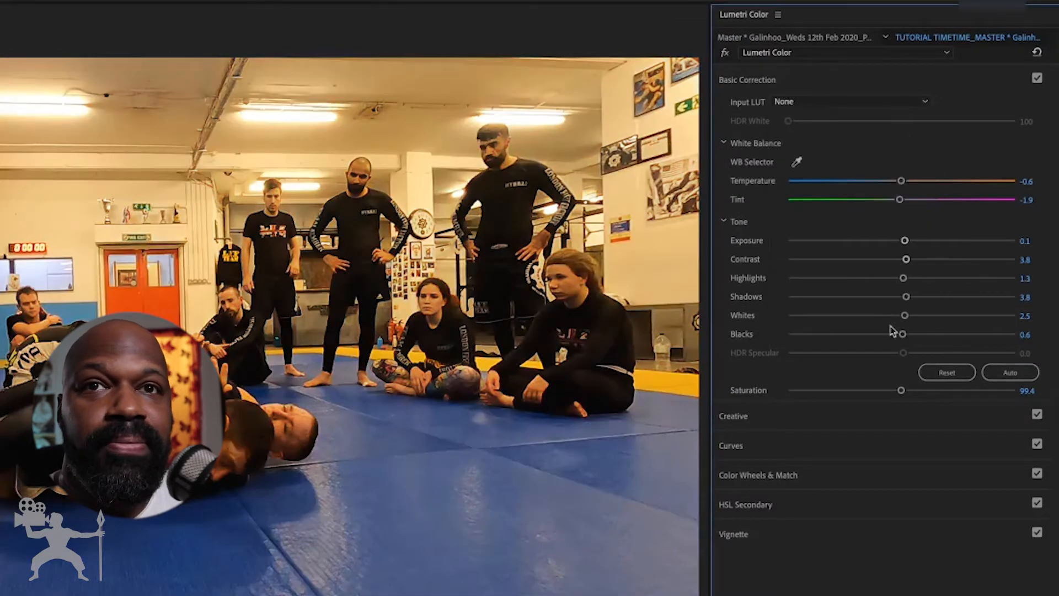
- In the Creative adjustments, keep the Look at None and set Sharpen to -0.6, Vibrance to 34.8 and Saturation to 103.2
{"action": "left_click", "coordinate": [877, 416]}
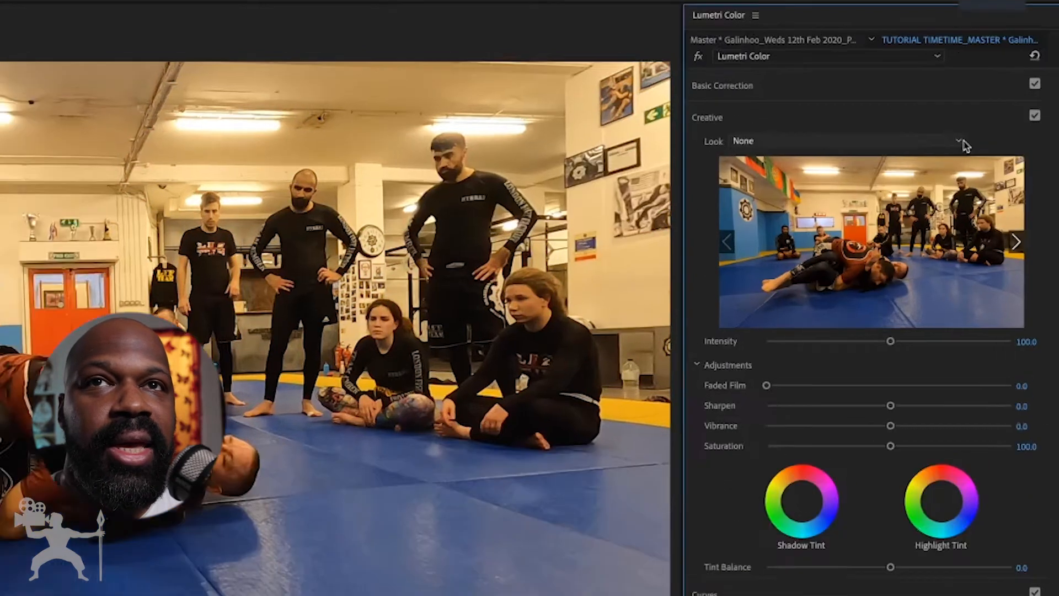
{"action": "left_click", "coordinate": [967, 131]}
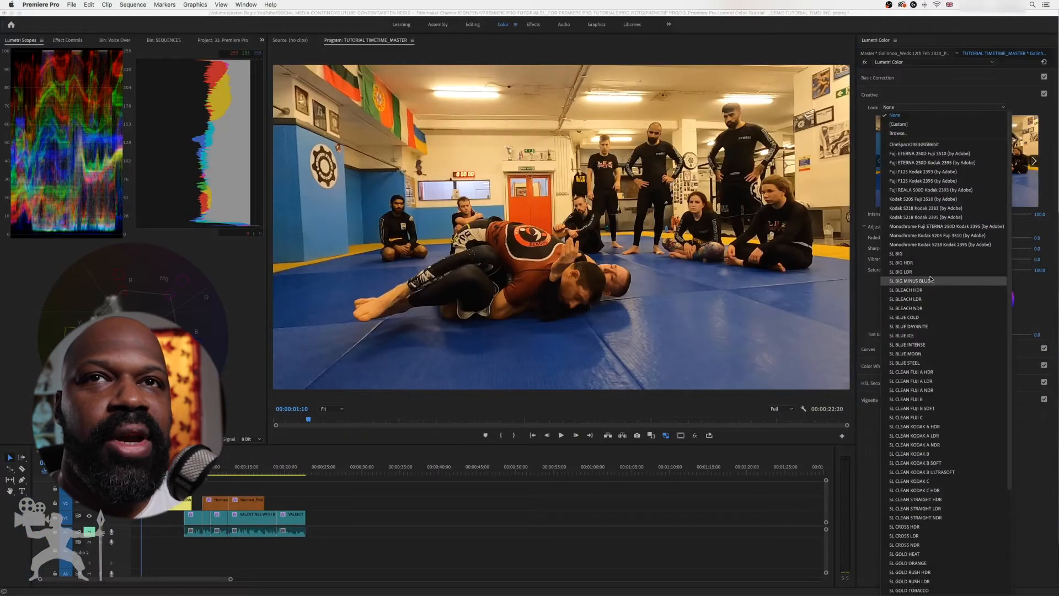
{"action": "left_click", "coordinate": [925, 98]}
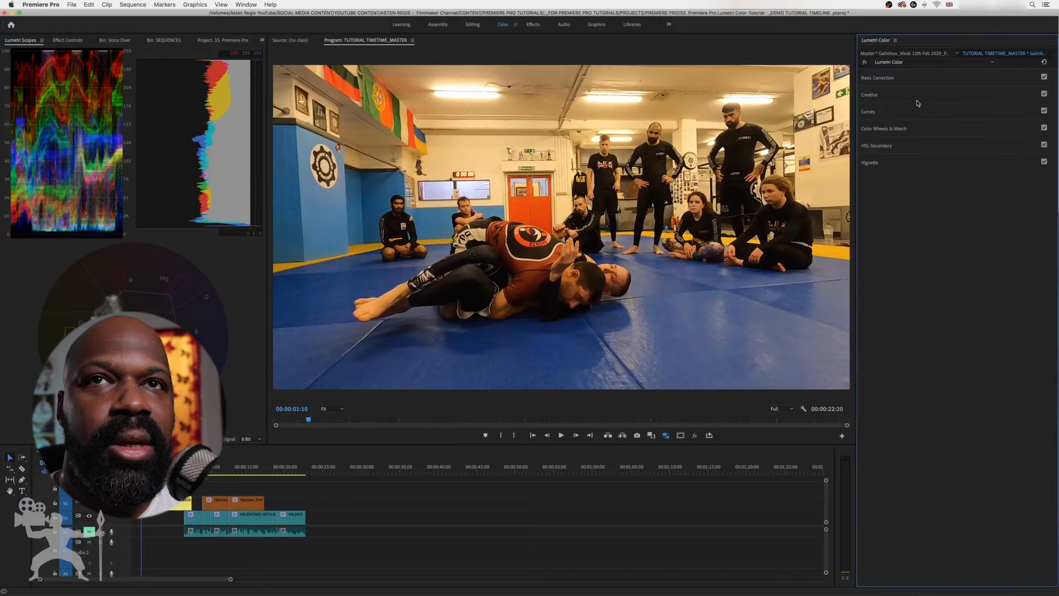
{"action": "left_click", "coordinate": [920, 103]}
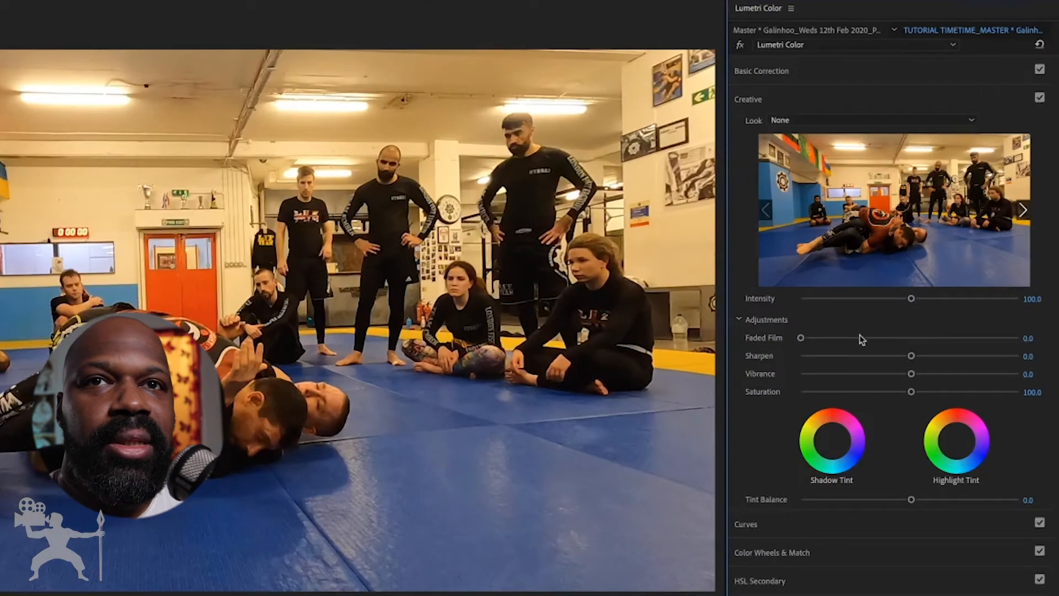
{"action": "left_click_drag", "start_coordinate": [910, 355], "coordinate": [907, 356]}
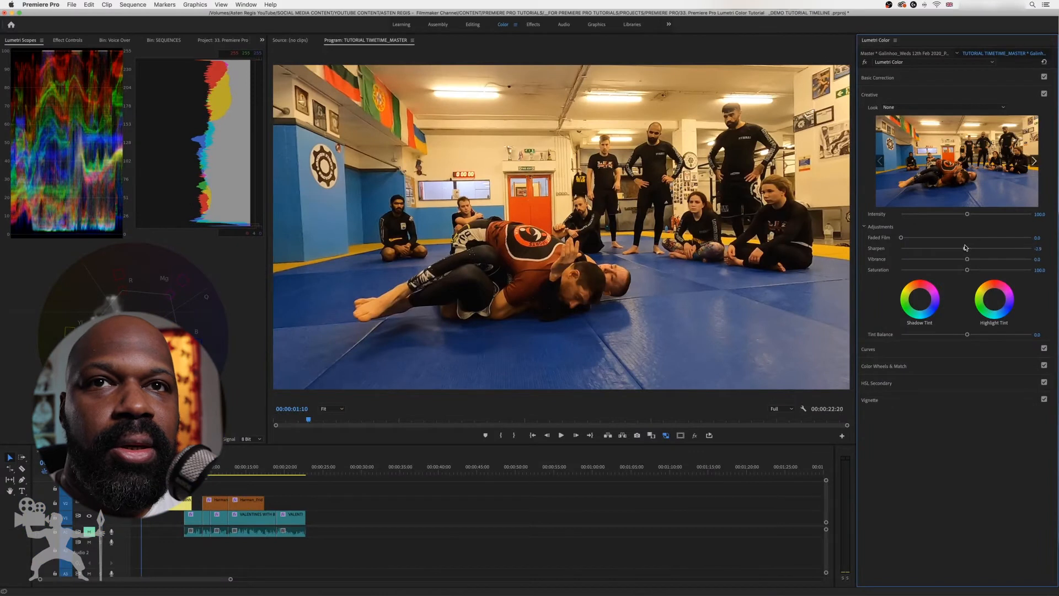
{"action": "left_click_drag", "start_coordinate": [966, 248], "coordinate": [973, 270]}
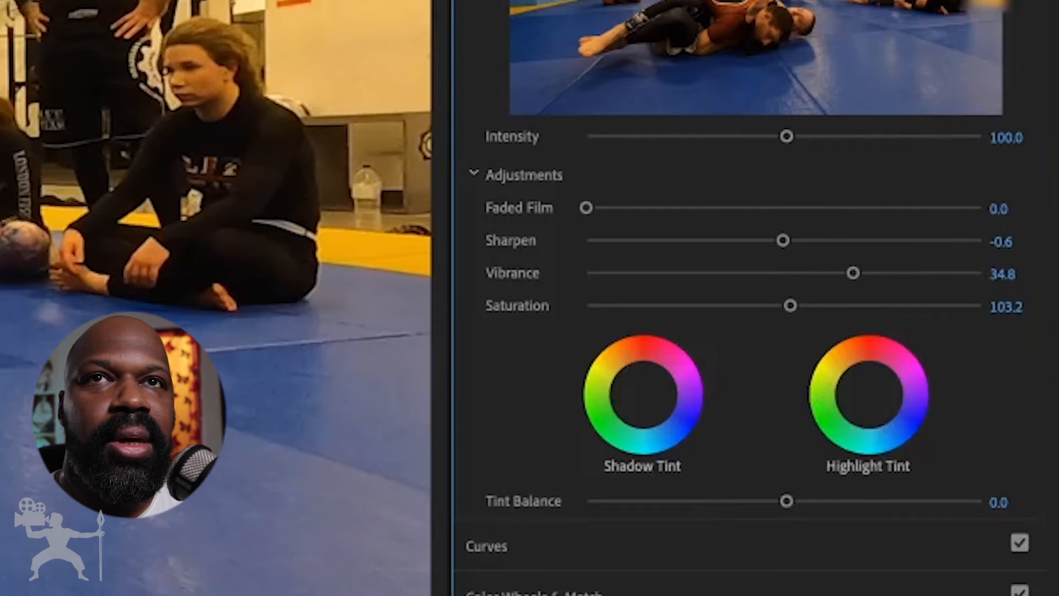
- Shape the white RGB curve into a gentle S by lowering a shadow point, raising a highlight point and adding a lower-midtone point
{"action": "scroll", "coordinate": [750, 298], "scroll_direction": "down", "scroll_amount": 8}
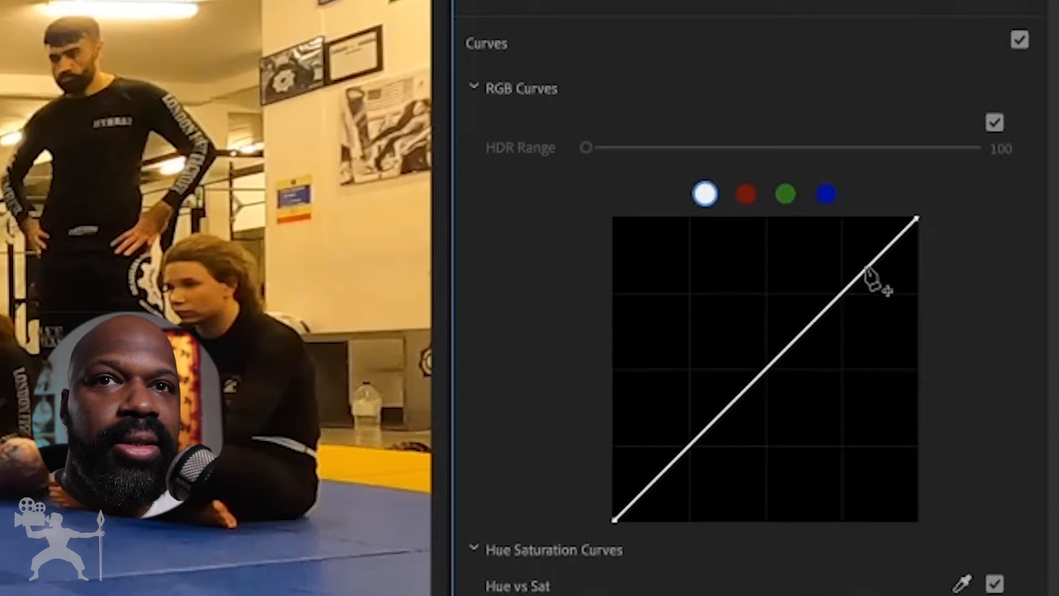
{"action": "left_click", "coordinate": [657, 477]}
{"action": "left_click", "coordinate": [876, 258]}
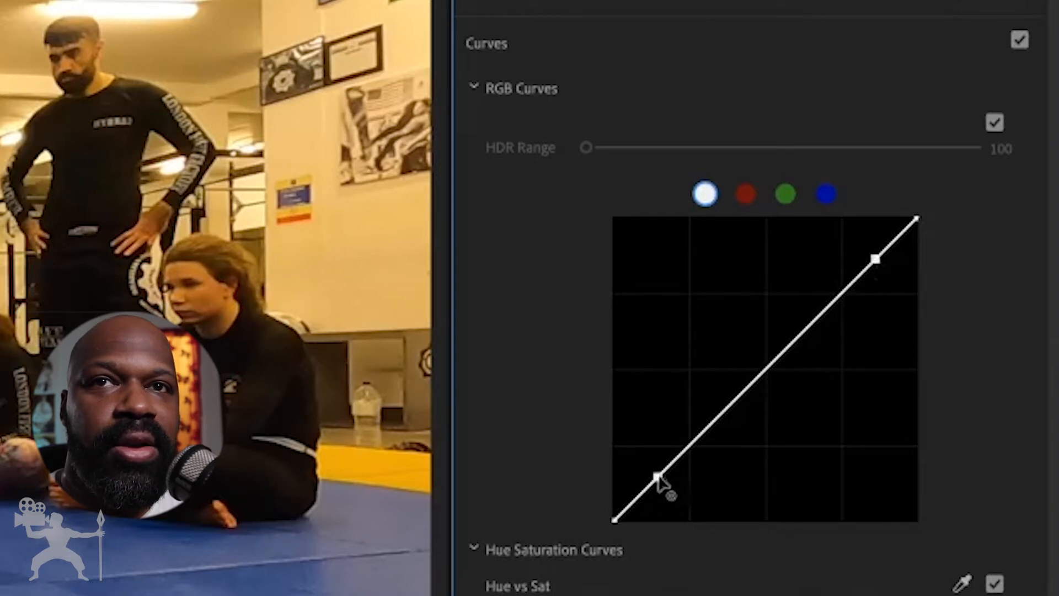
{"action": "left_click_drag", "start_coordinate": [658, 477], "coordinate": [671, 489]}
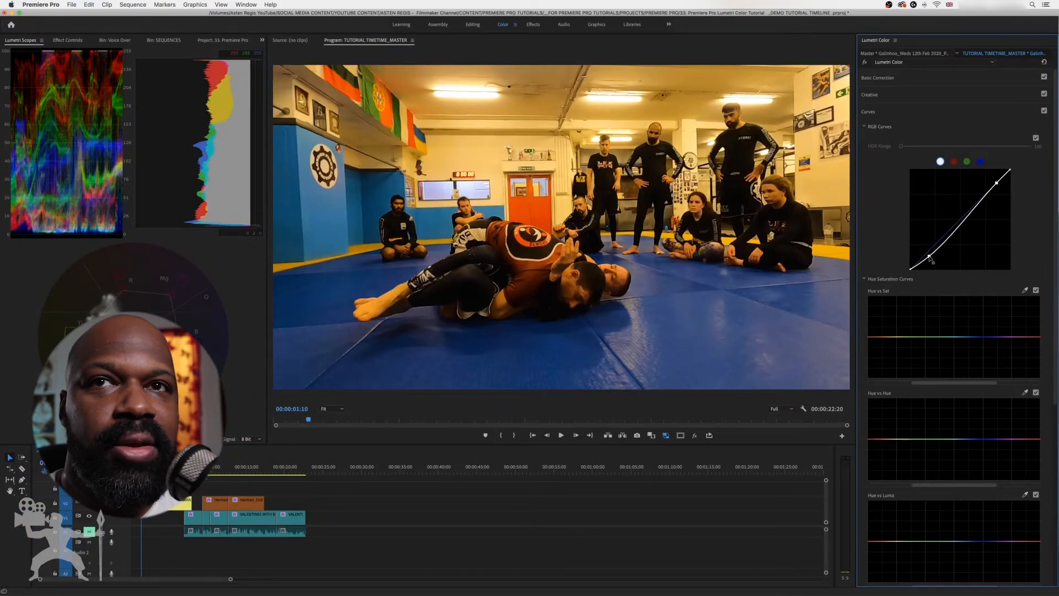
{"action": "left_click_drag", "start_coordinate": [996, 185], "coordinate": [990, 182]}
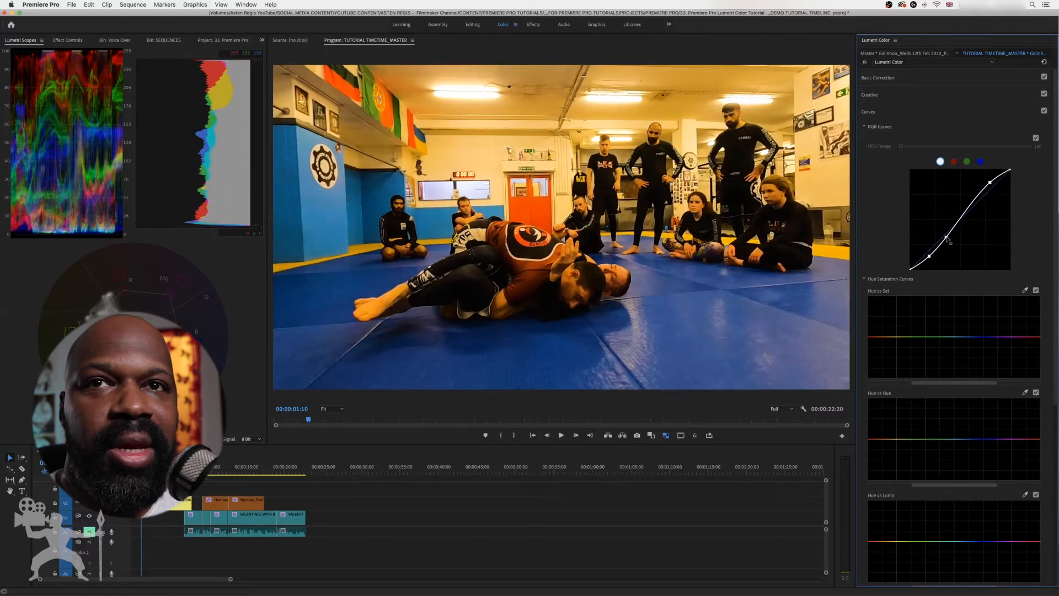
{"action": "left_click", "coordinate": [947, 238]}
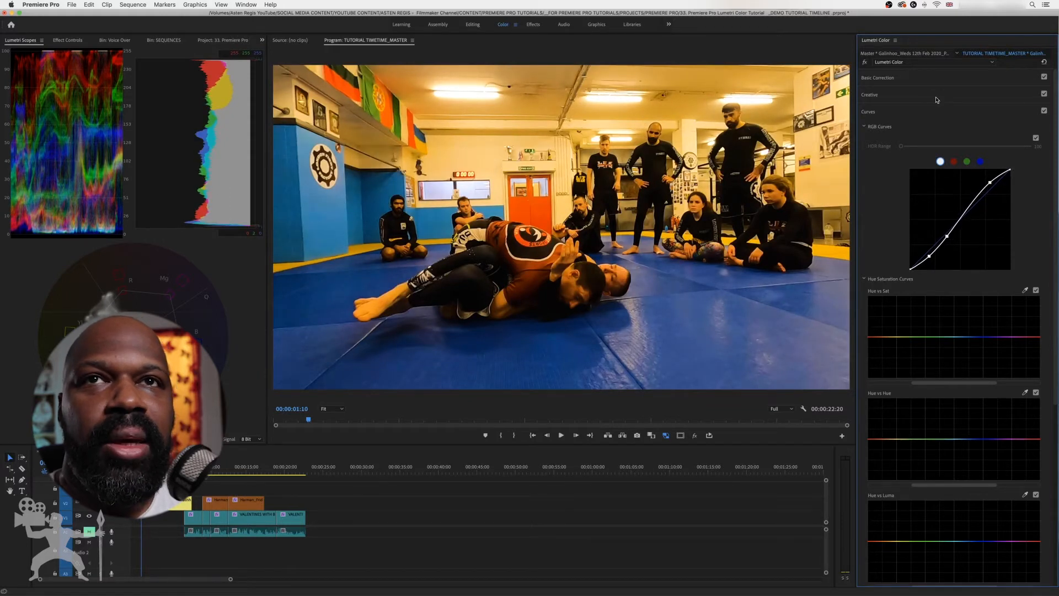
- Refine the Basic Correction with Temperature -23.4, Exposure 0.2, Contrast -12.7, Highlights 25.3, Shadows 35.4 and Blacks 5.7
{"action": "left_click", "coordinate": [922, 78]}
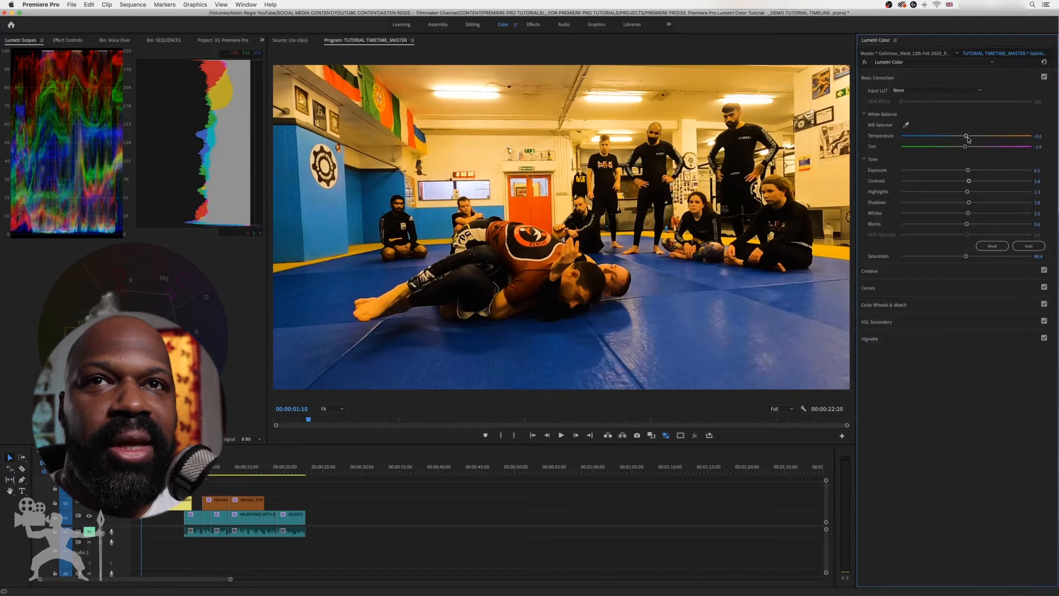
{"action": "left_click_drag", "start_coordinate": [964, 138], "coordinate": [953, 137]}
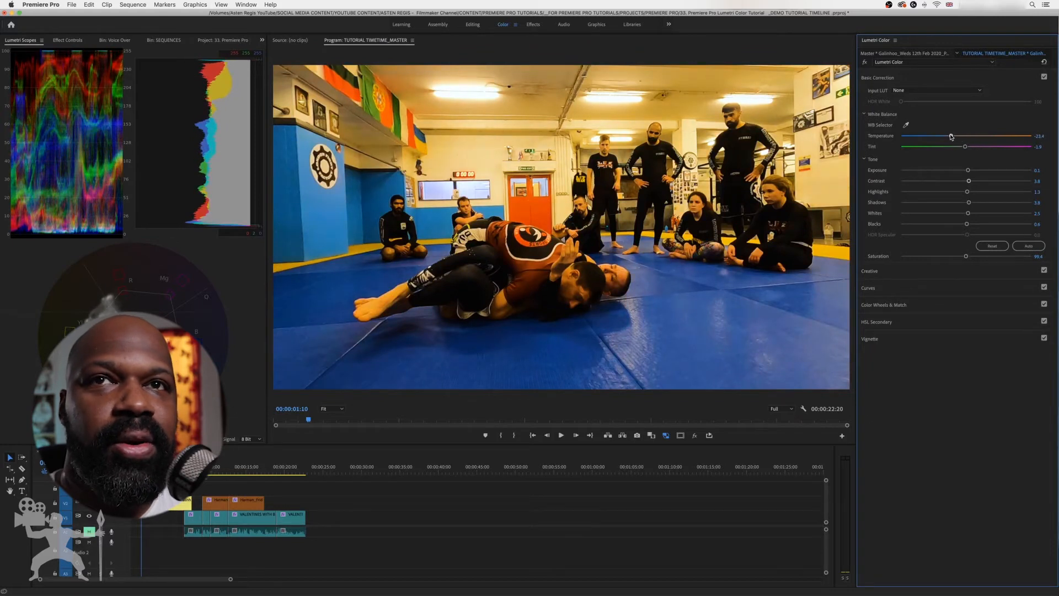
{"action": "left_click_drag", "start_coordinate": [968, 170], "coordinate": [986, 192]}
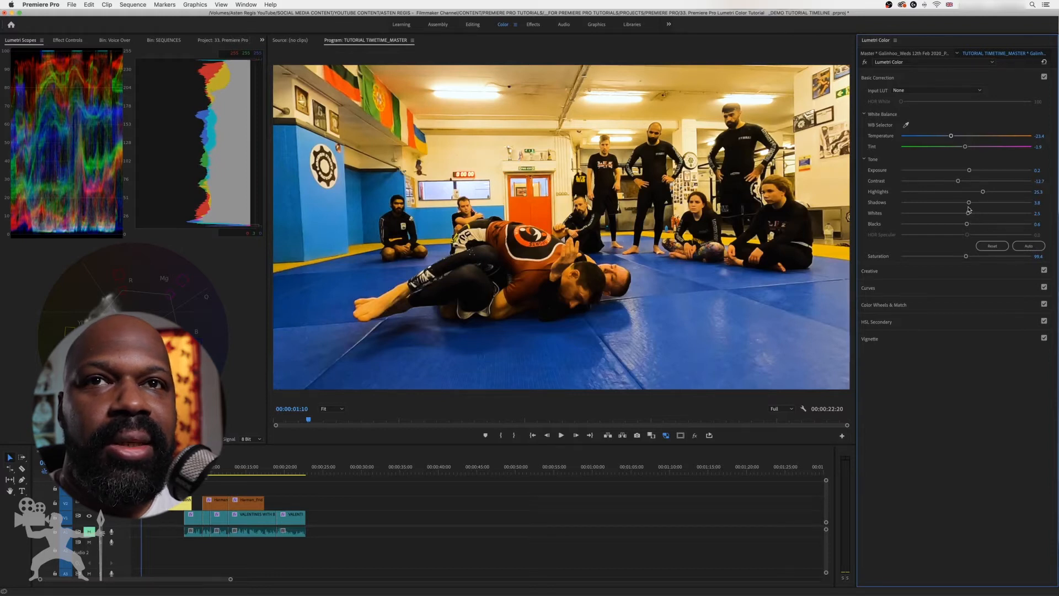
{"action": "left_click_drag", "start_coordinate": [969, 203], "coordinate": [989, 203]}
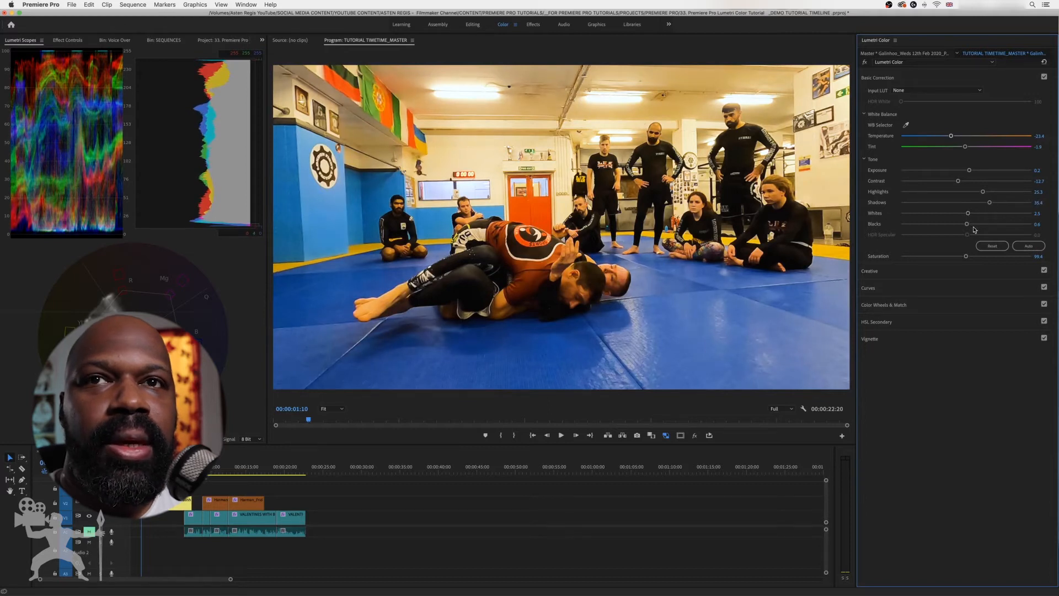
{"action": "left_click_drag", "start_coordinate": [968, 226], "coordinate": [970, 225]}
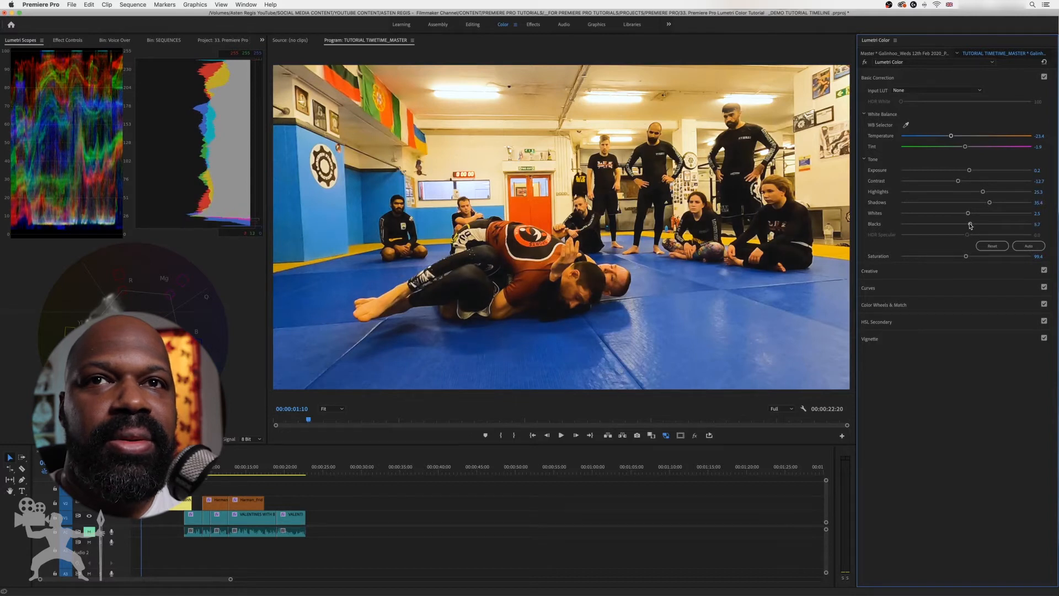
- Add three points around blue on the Hue vs Sat curve, lower the middle one and bring it back close to the baseline
{"action": "left_click", "coordinate": [954, 290]}
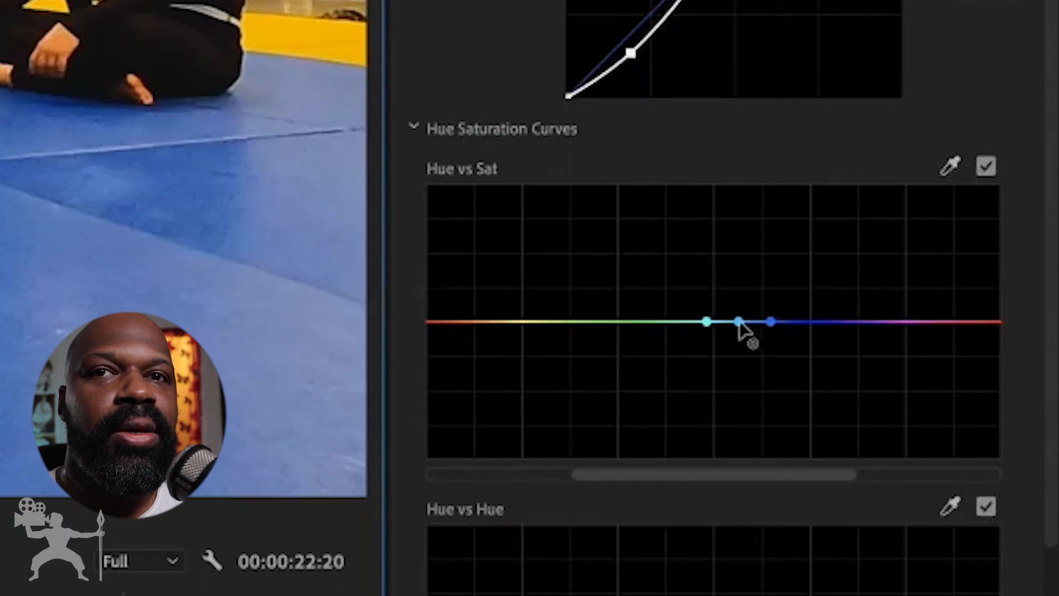
{"action": "left_click_drag", "start_coordinate": [739, 321], "coordinate": [745, 378]}
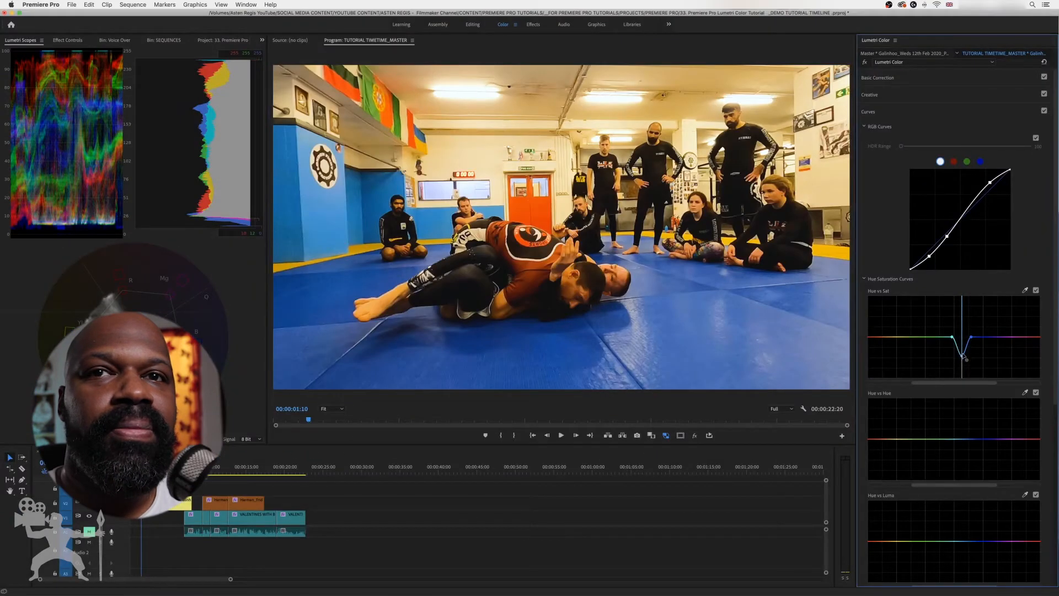
{"action": "mouse_move", "coordinate": [964, 358]}
{"action": "left_mouse_down"}
{"action": "mouse_move", "coordinate": [964, 329]}
{"action": "mouse_move", "coordinate": [965, 342]}
{"action": "left_mouse_up"}
{"action": "scroll", "coordinate": [1014, 276], "scroll_direction": "down", "scroll_amount": 3}
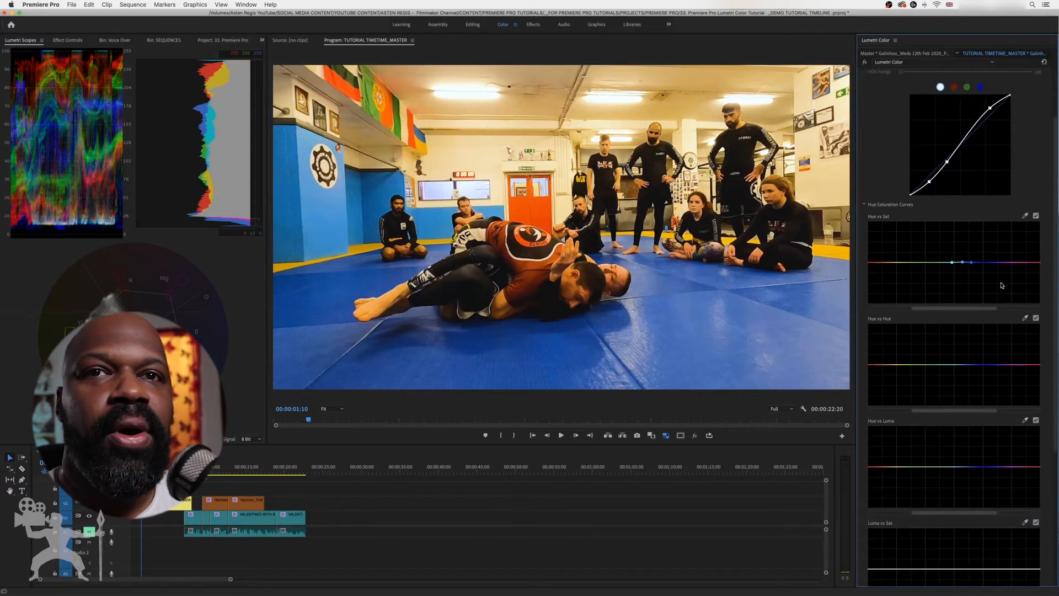
{"action": "scroll", "coordinate": [980, 319], "scroll_direction": "down", "scroll_amount": 1}
{"action": "scroll", "coordinate": [984, 313], "scroll_direction": "up", "scroll_amount": 1}
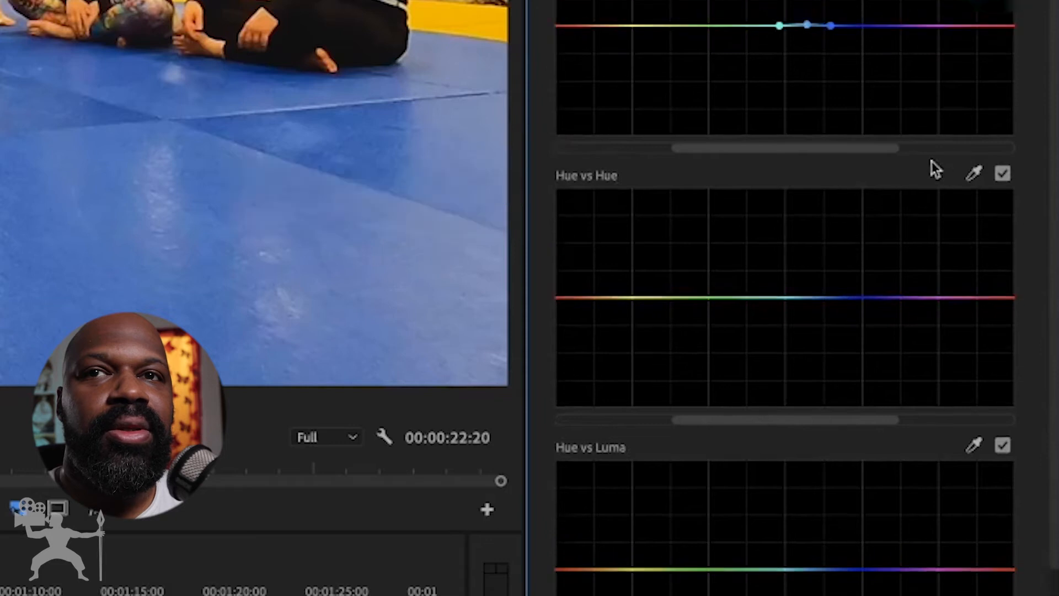
- Sample the warm back wall for the Hue vs Luma curve and slightly adjust the middle orange point near the baseline
{"action": "scroll", "coordinate": [863, 188], "scroll_direction": "down", "scroll_amount": 8}
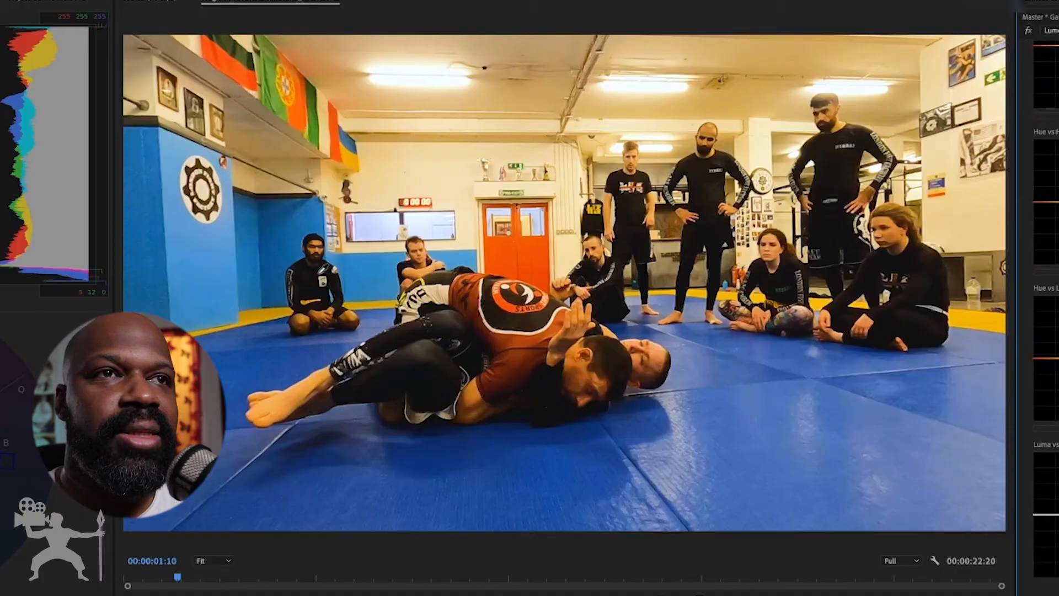
{"action": "left_click", "coordinate": [407, 171]}
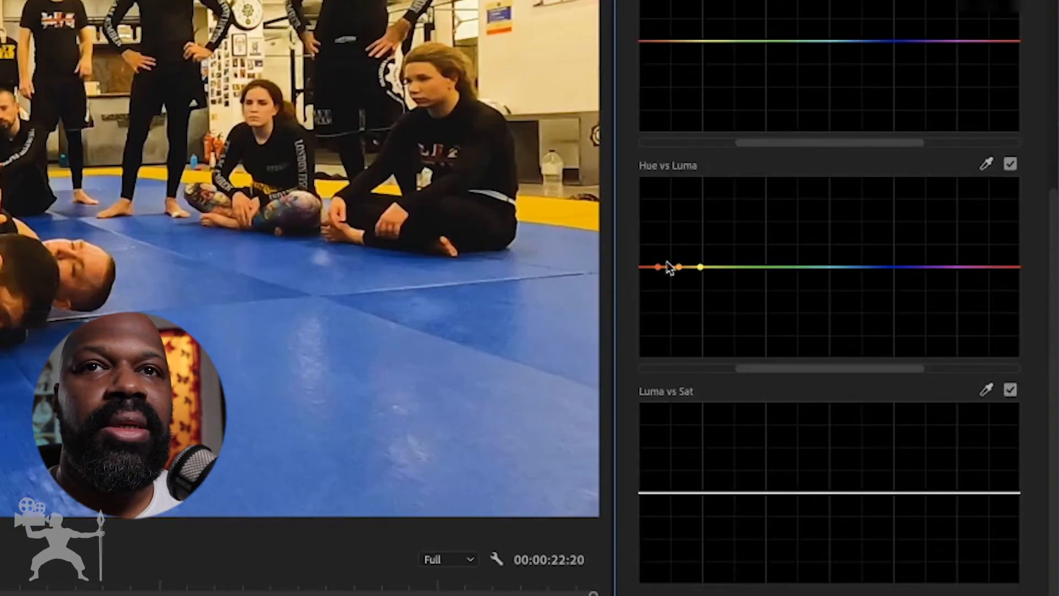
{"action": "mouse_move", "coordinate": [679, 267]}
{"action": "left_mouse_down"}
{"action": "mouse_move", "coordinate": [680, 287]}
{"action": "mouse_move", "coordinate": [681, 266]}
{"action": "left_mouse_up"}
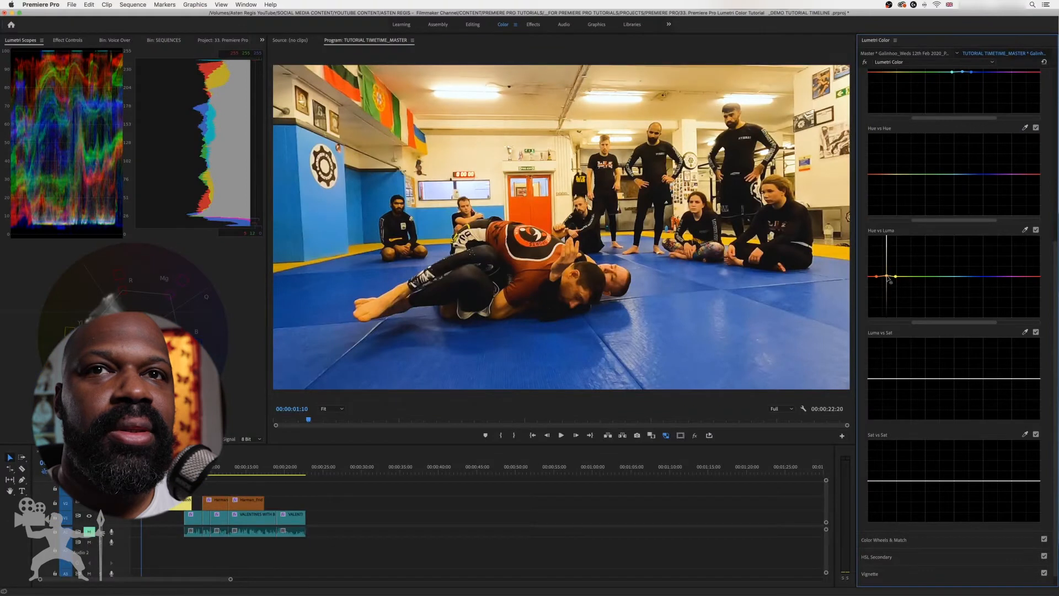
{"action": "left_click_drag", "start_coordinate": [889, 280], "coordinate": [888, 281]}
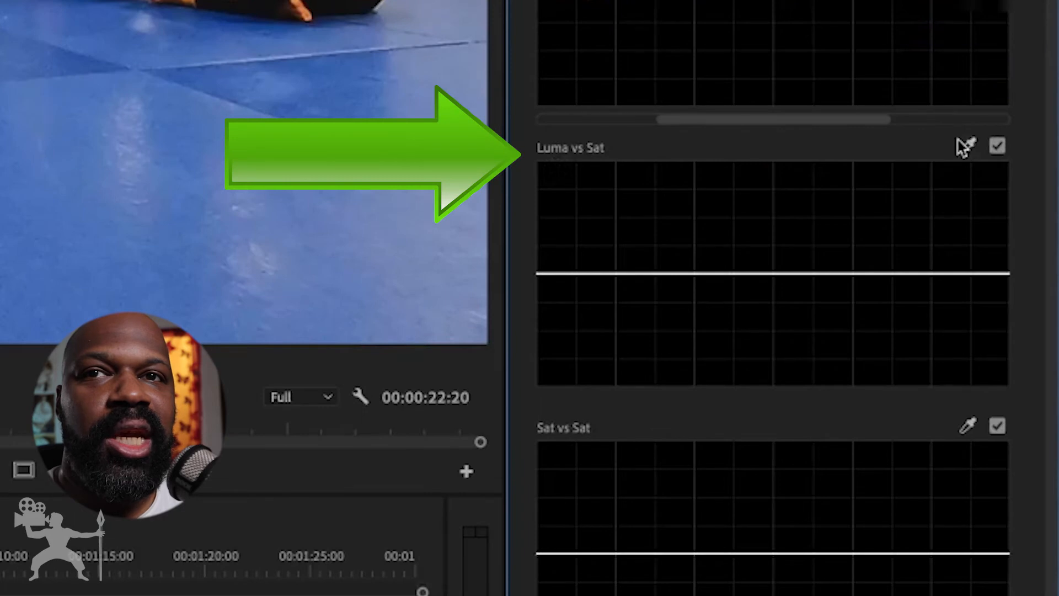
{"action": "left_click", "coordinate": [963, 146]}
{"action": "left_click", "coordinate": [966, 425]}
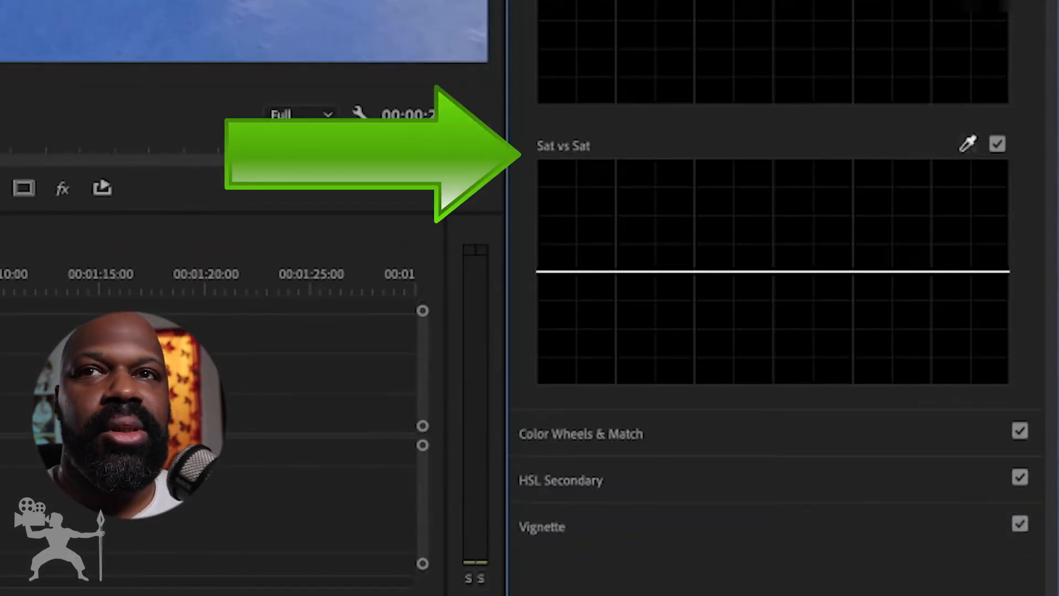
- In Color Wheels & Match, tint Shadows and Highlights slightly towards blue and keep the Midtones tint just off neutral towards yellow-orange
{"action": "left_click", "coordinate": [581, 434]}
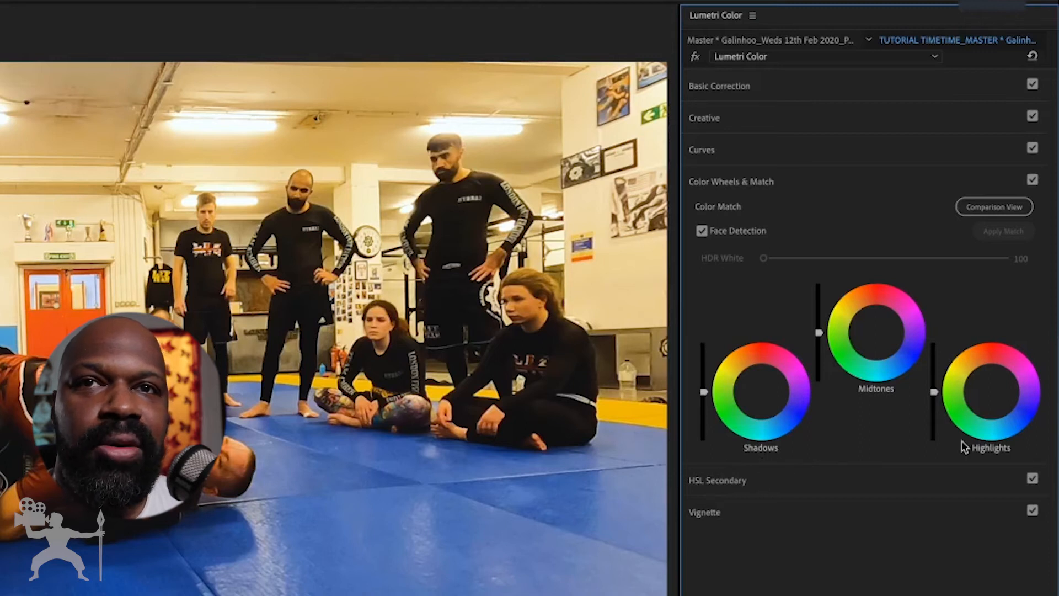
{"action": "left_click", "coordinate": [761, 393]}
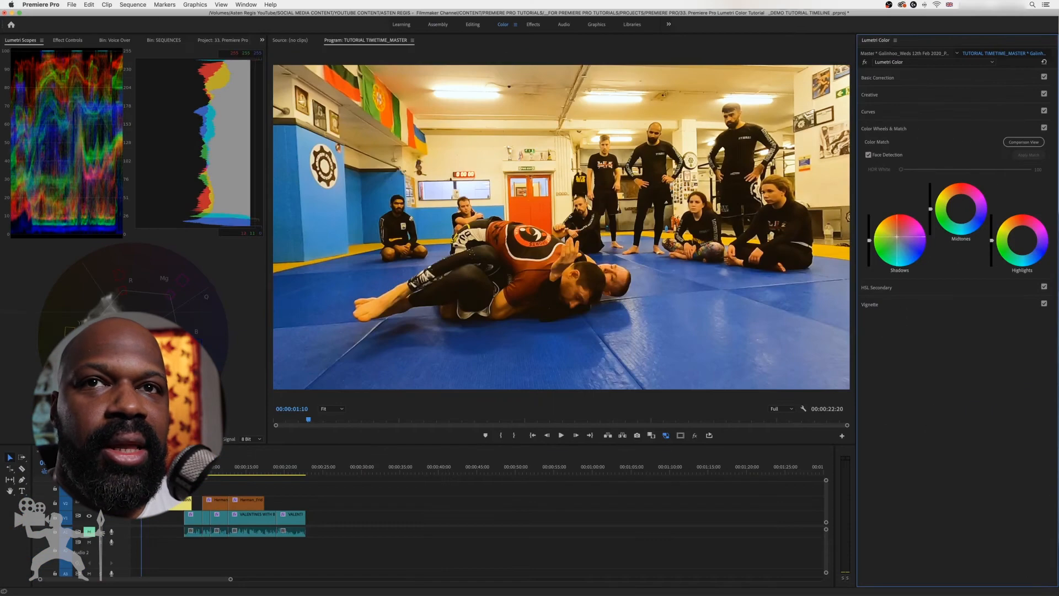
{"action": "left_click_drag", "start_coordinate": [897, 237], "coordinate": [902, 242]}
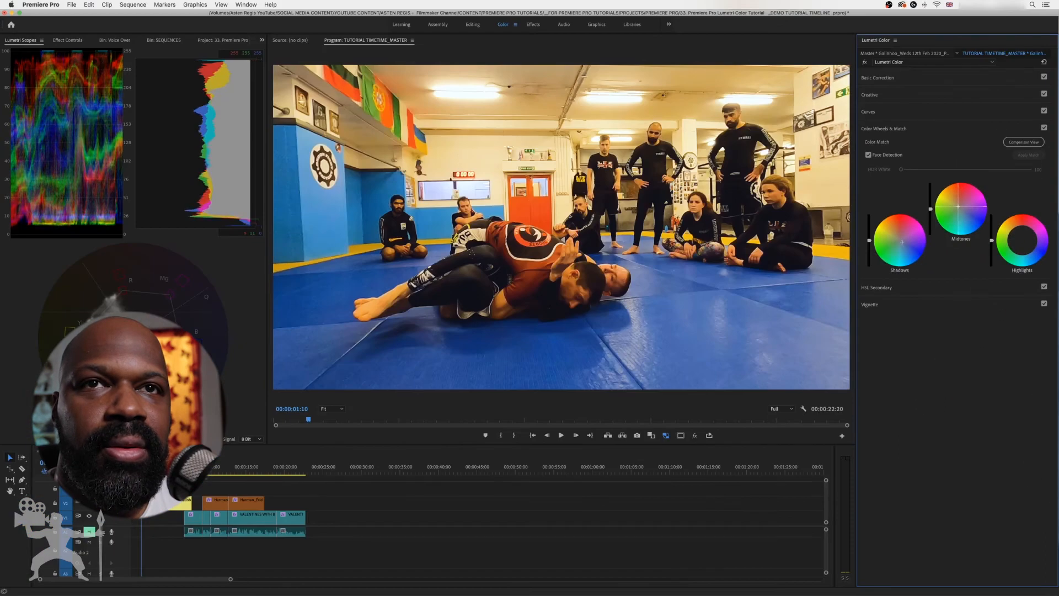
{"action": "left_click_drag", "start_coordinate": [958, 206], "coordinate": [959, 208]}
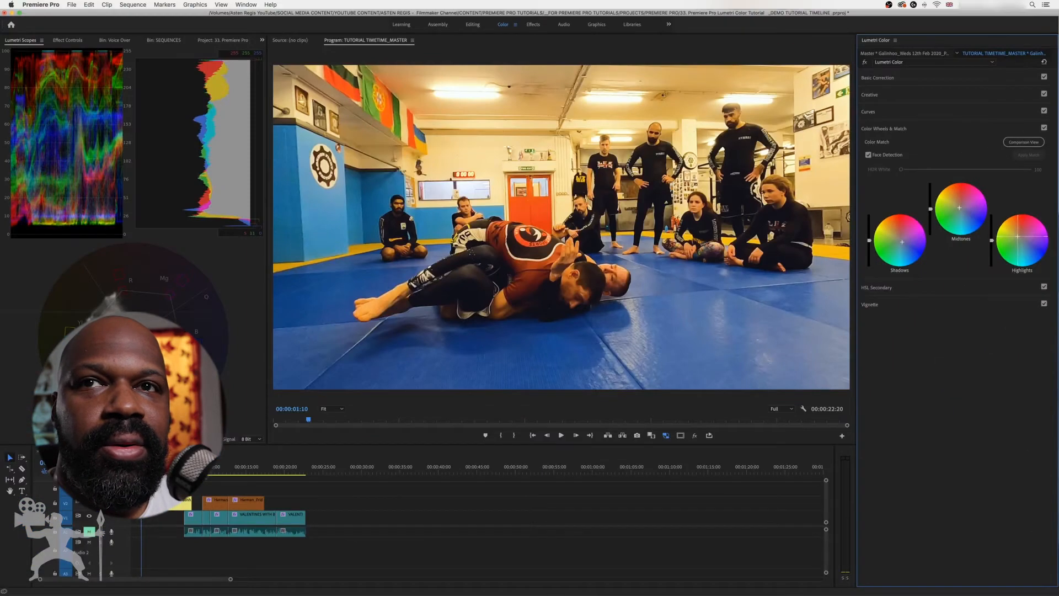
{"action": "left_click_drag", "start_coordinate": [1017, 237], "coordinate": [1025, 242]}
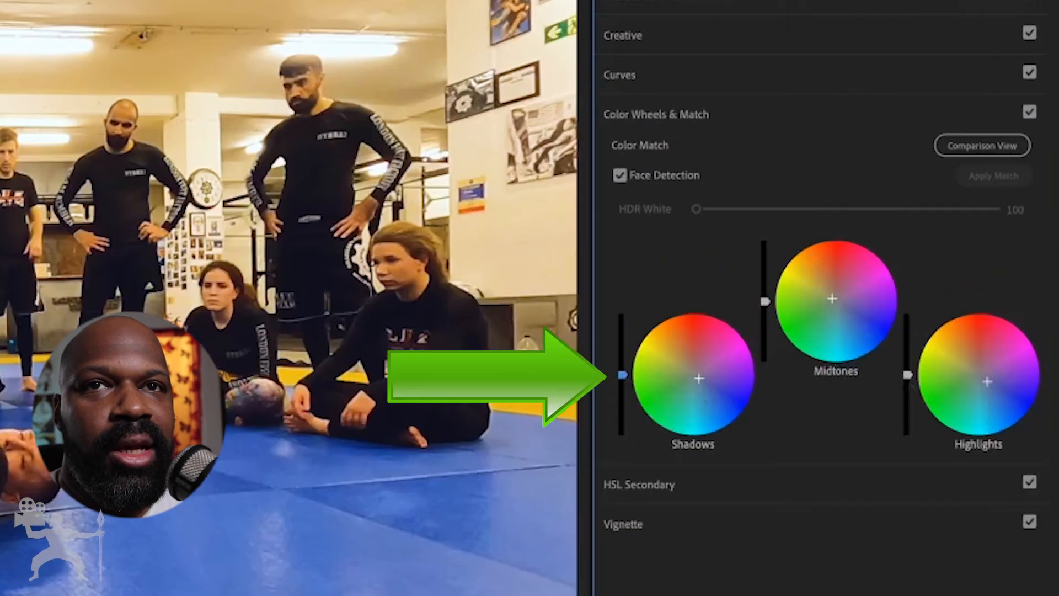
- Set the wheel luminance levels, lowering Shadows slightly below neutral and fine-tuning Midtones close to neutral
{"action": "left_click_drag", "start_coordinate": [870, 242], "coordinate": [869, 246]}
{"action": "left_click_drag", "start_coordinate": [622, 391], "coordinate": [622, 369]}
{"action": "left_click_drag", "start_coordinate": [869, 238], "coordinate": [869, 243]}
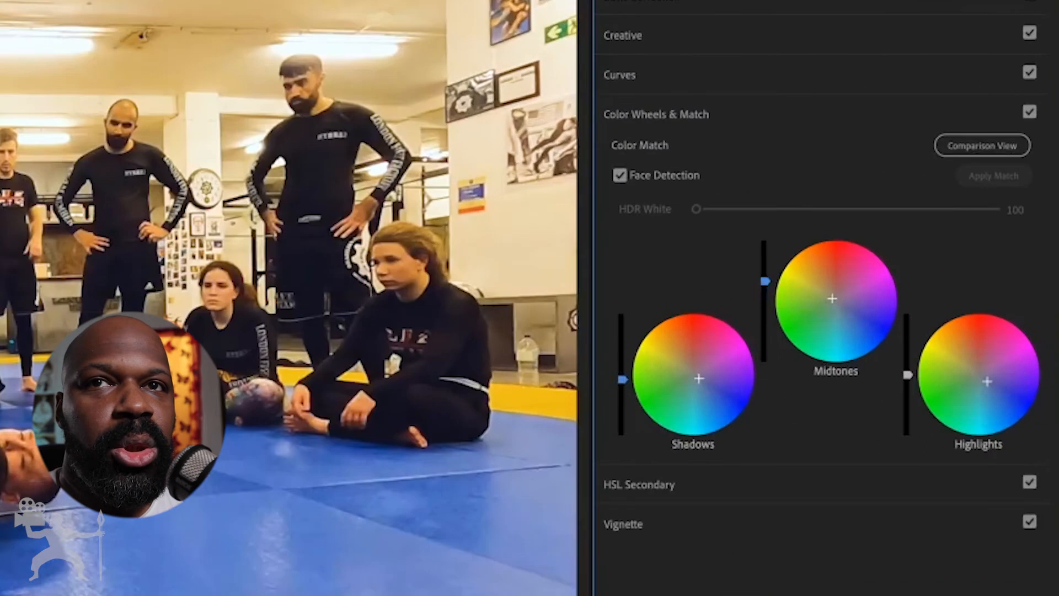
{"action": "left_click_drag", "start_coordinate": [929, 203], "coordinate": [930, 209]}
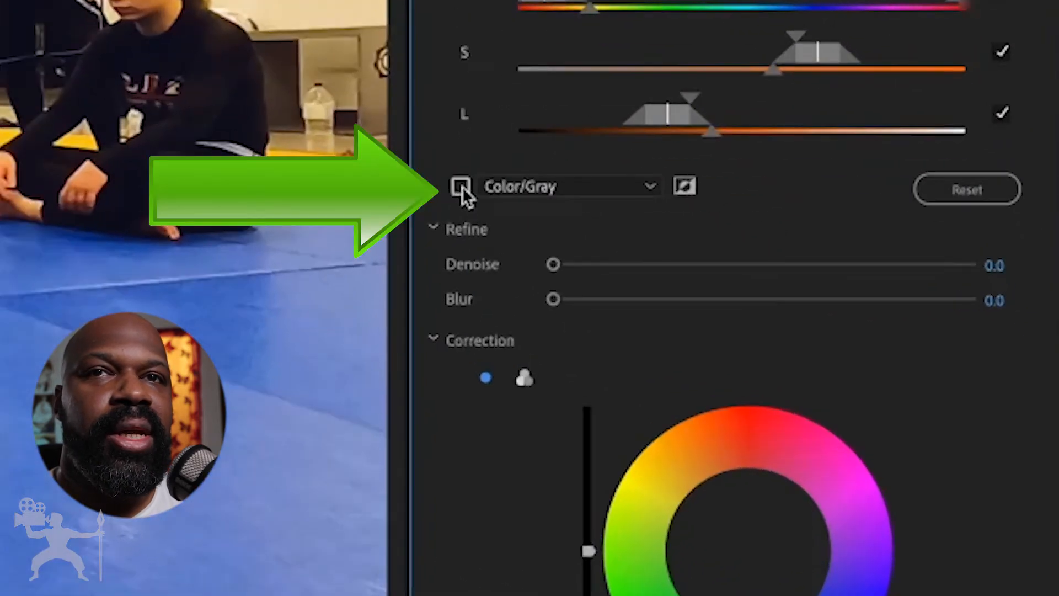
- Show the HSL Secondary key as a Color/Gray mask and add the grappling pair's skin tone to the selection
{"action": "left_click", "coordinate": [583, 227]}
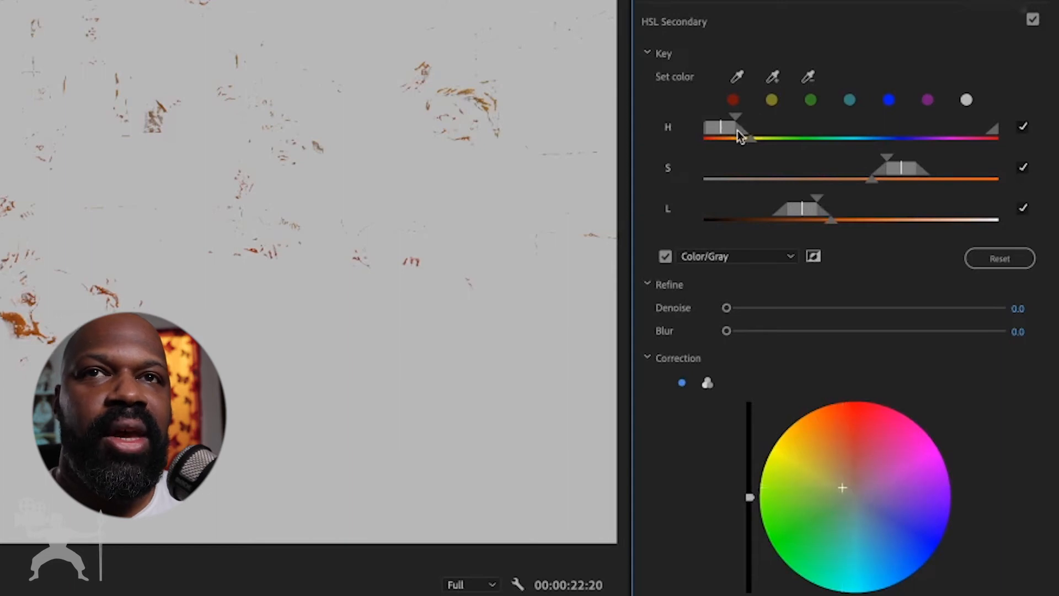
{"action": "left_click", "coordinate": [772, 76]}
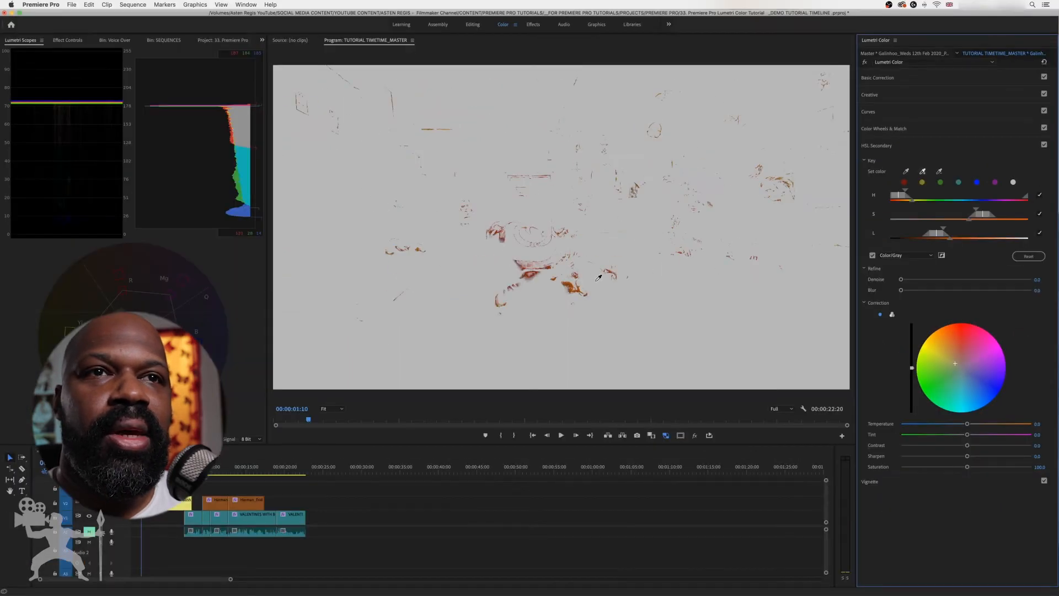
{"action": "left_click", "coordinate": [598, 279]}
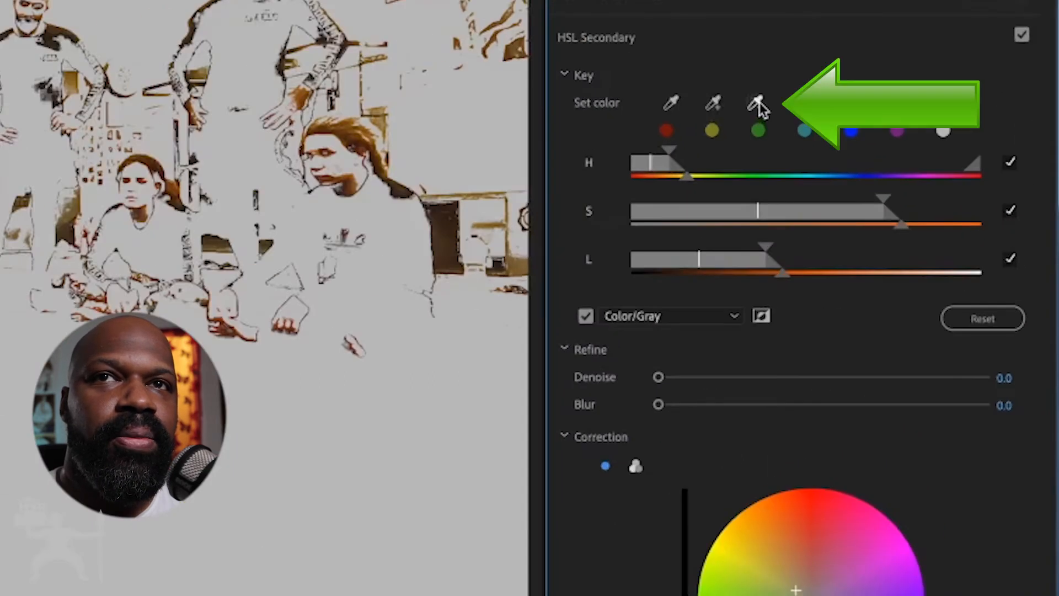
- Try removing a colour sampled from the wrestlers from the HSL Secondary key, and turn off the Color/Gray mask preview
{"action": "left_click", "coordinate": [940, 173]}
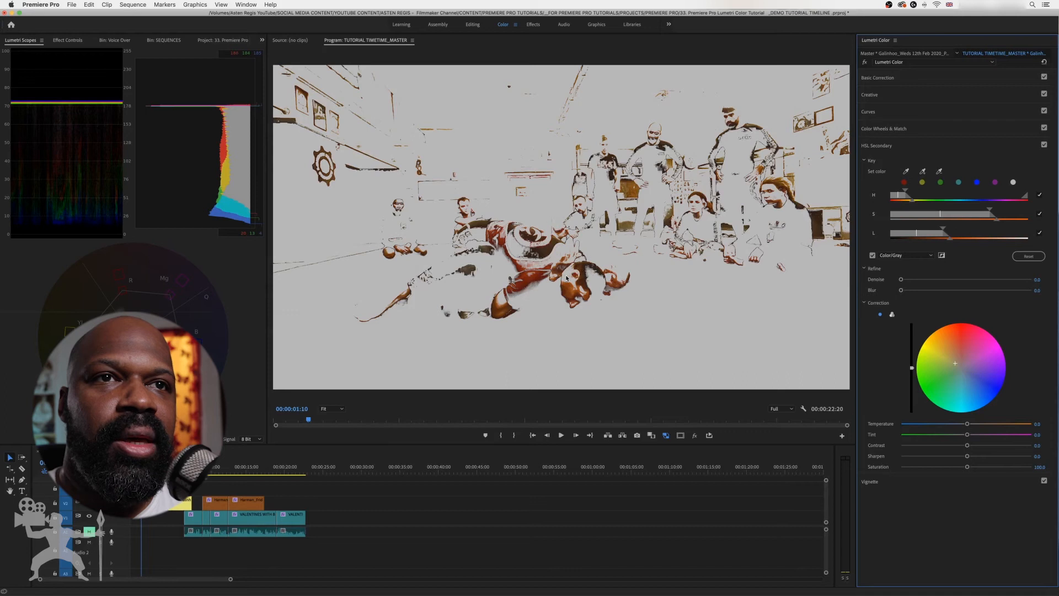
{"action": "left_click", "coordinate": [545, 268]}
{"action": "left_click", "coordinate": [940, 172]}
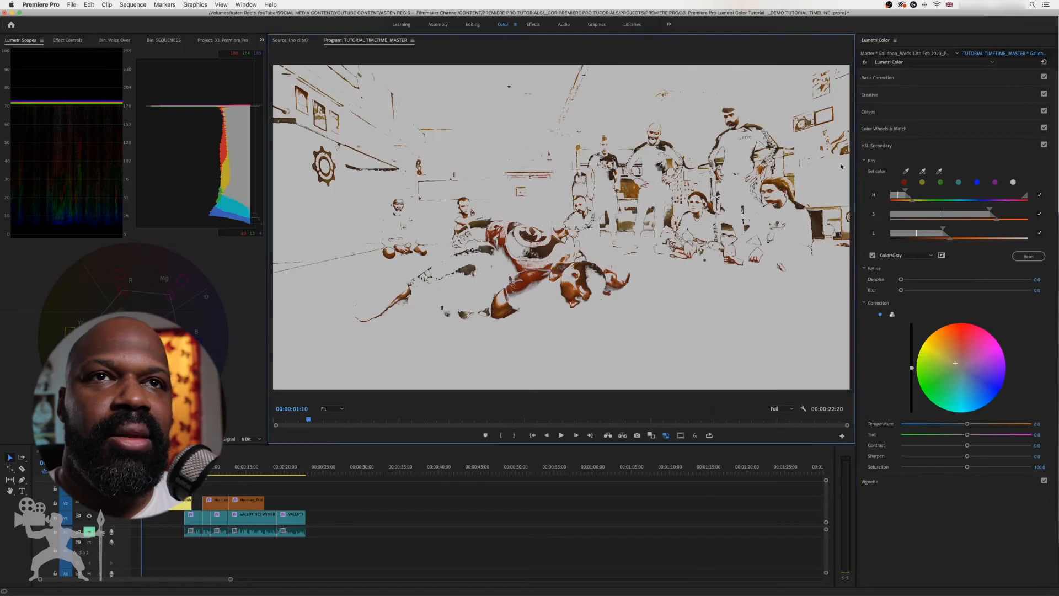
{"action": "left_click", "coordinate": [872, 255]}
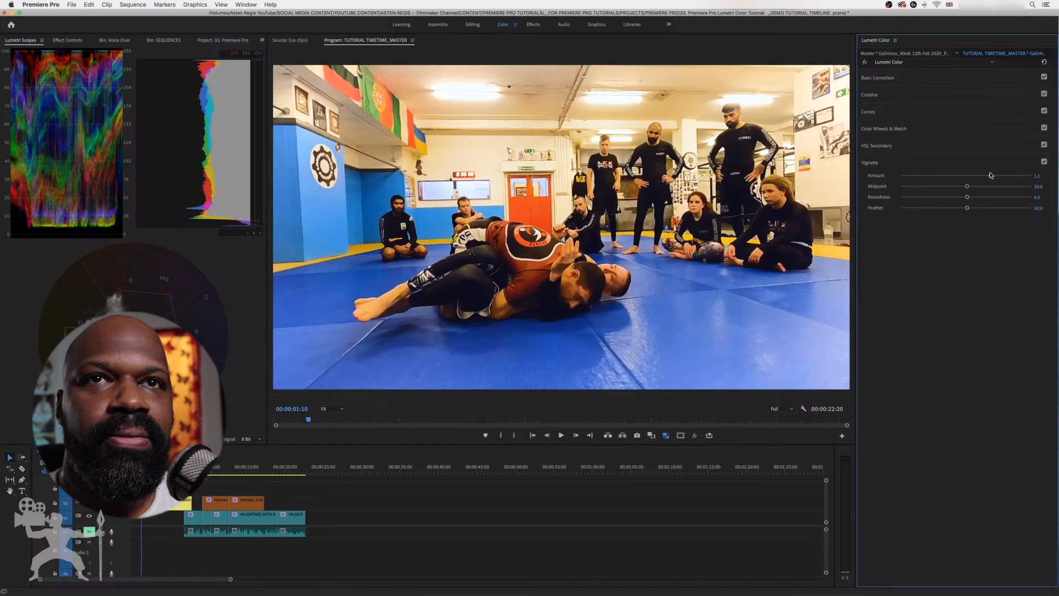
- Set the Vignette to Amount -0.4, Midpoint 54.7 and Roundness 5.7, and fine-tune the Feather close to its midpoint
{"action": "left_click_drag", "start_coordinate": [798, 145], "coordinate": [745, 148]}
{"action": "left_click_drag", "start_coordinate": [949, 176], "coordinate": [973, 187]}
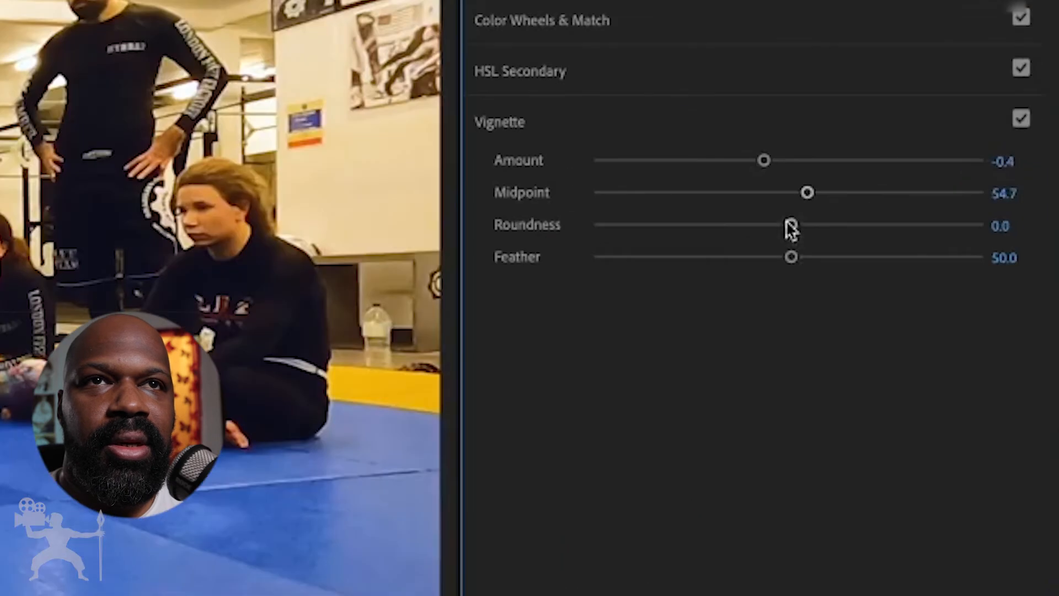
{"action": "mouse_move", "coordinate": [788, 222]}
{"action": "left_mouse_down"}
{"action": "mouse_move", "coordinate": [839, 210]}
{"action": "mouse_move", "coordinate": [741, 205]}
{"action": "mouse_move", "coordinate": [800, 210]}
{"action": "left_mouse_up"}
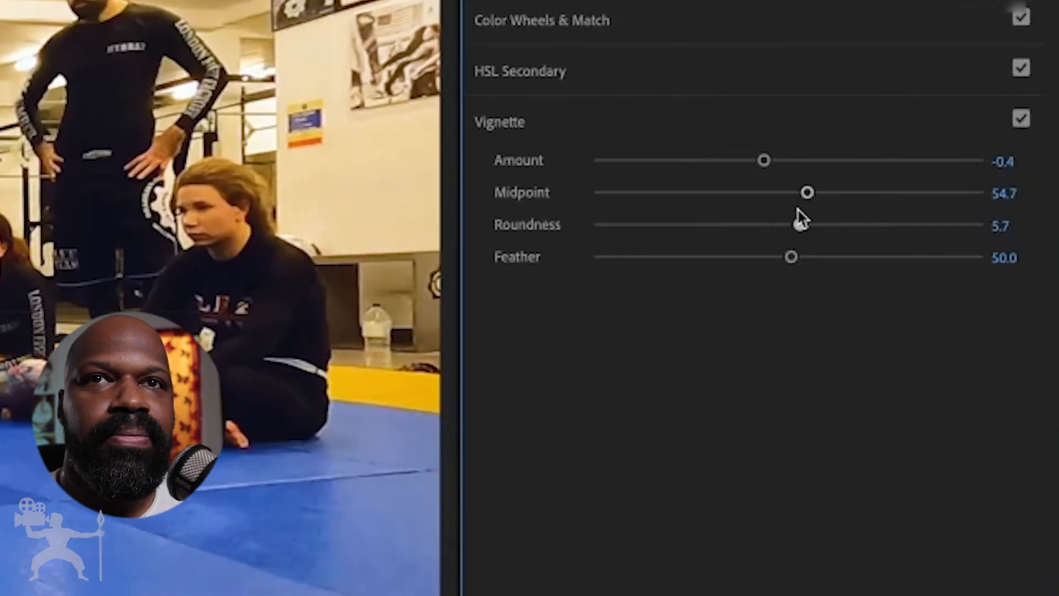
{"action": "mouse_move", "coordinate": [791, 257]}
{"action": "left_mouse_down"}
{"action": "mouse_move", "coordinate": [805, 257]}
{"action": "mouse_move", "coordinate": [782, 256]}
{"action": "mouse_move", "coordinate": [792, 256]}
{"action": "left_mouse_up"}
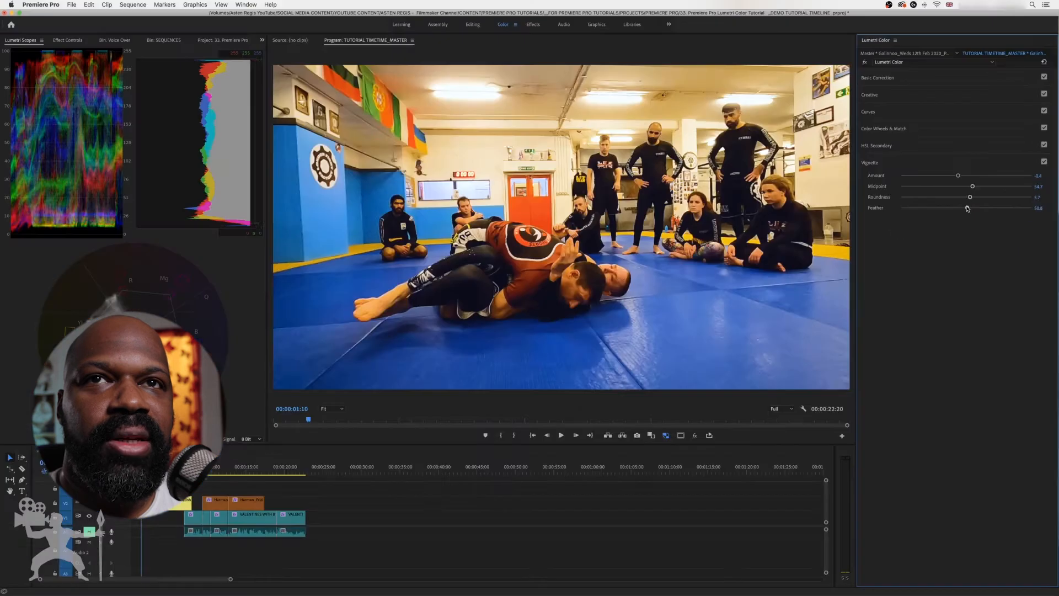
{"action": "left_click_drag", "start_coordinate": [967, 209], "coordinate": [966, 208]}
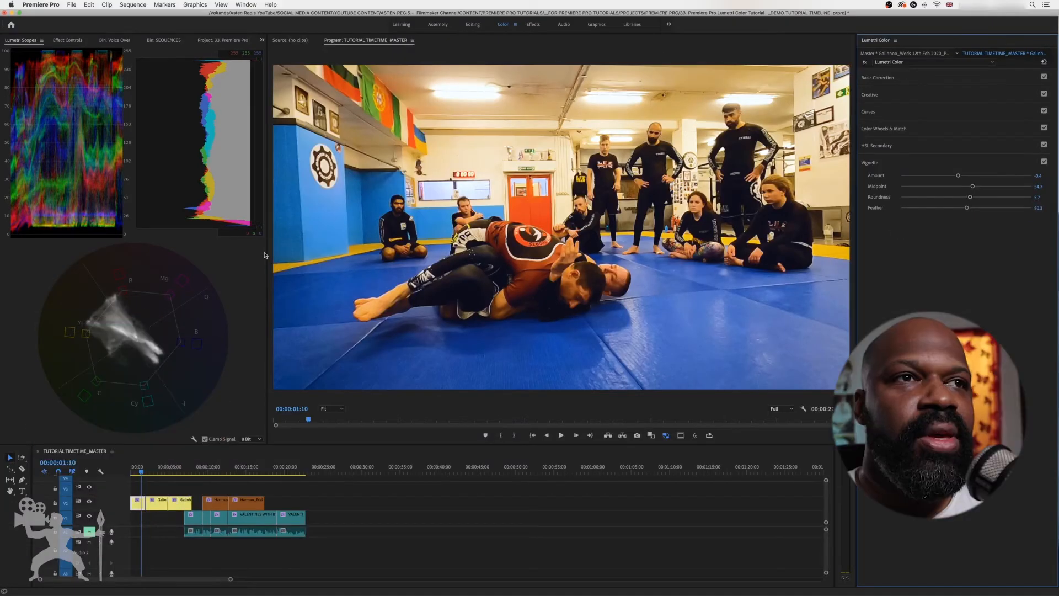
- Widen the Lumetri Scopes area, and raise the Exposure and bring it back slightly below zero while checking the waveform for clipping
{"action": "left_click_drag", "start_coordinate": [267, 257], "coordinate": [392, 253]}
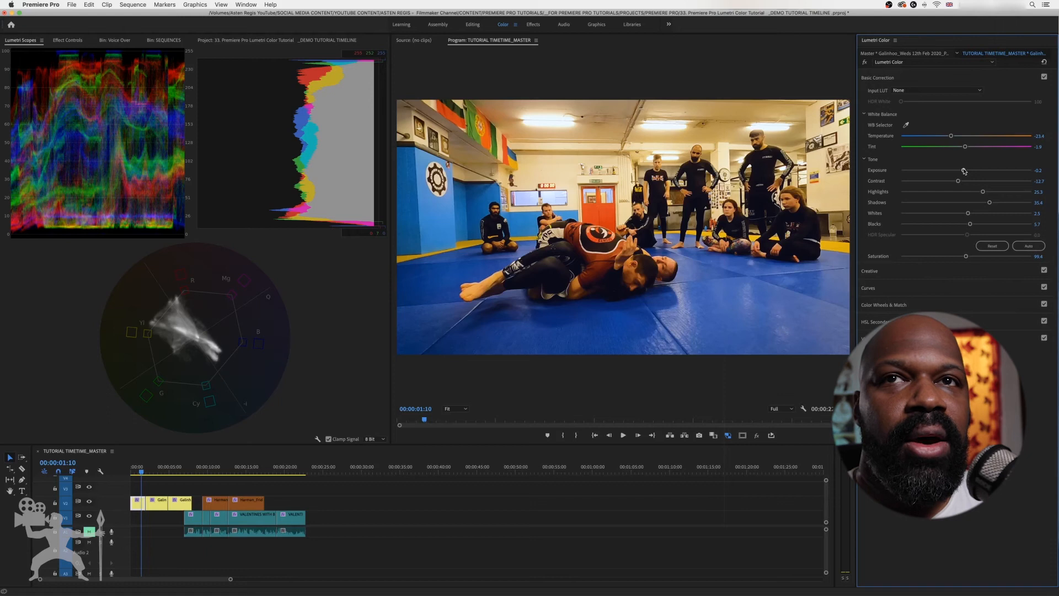
{"action": "left_click_drag", "start_coordinate": [964, 172], "coordinate": [975, 171]}
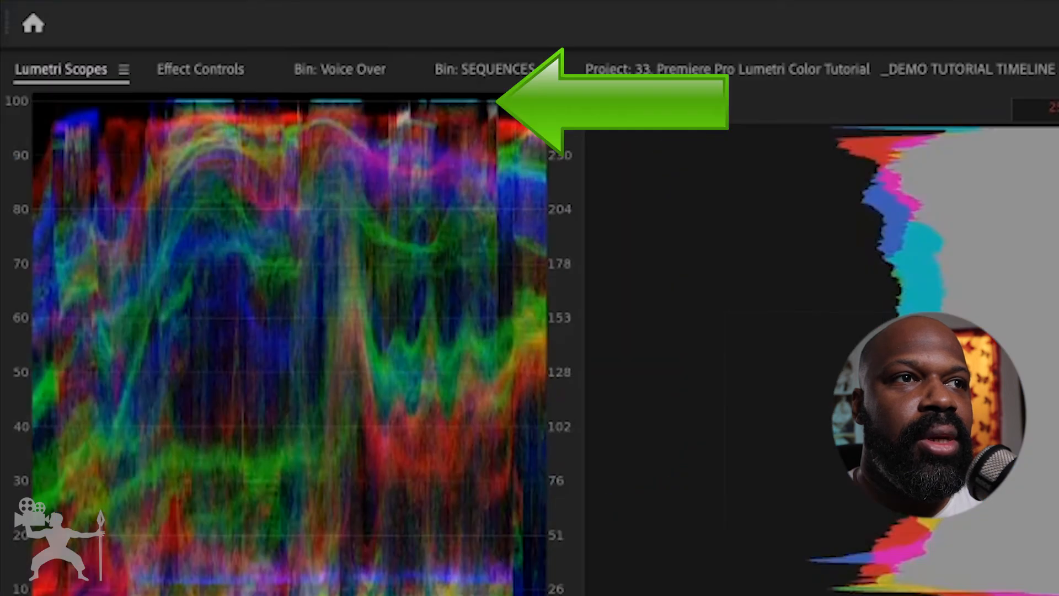
{"action": "mouse_move", "coordinate": [975, 171]}
{"action": "left_mouse_down"}
{"action": "mouse_move", "coordinate": [932, 171]}
{"action": "mouse_move", "coordinate": [957, 175]}
{"action": "left_mouse_up"}
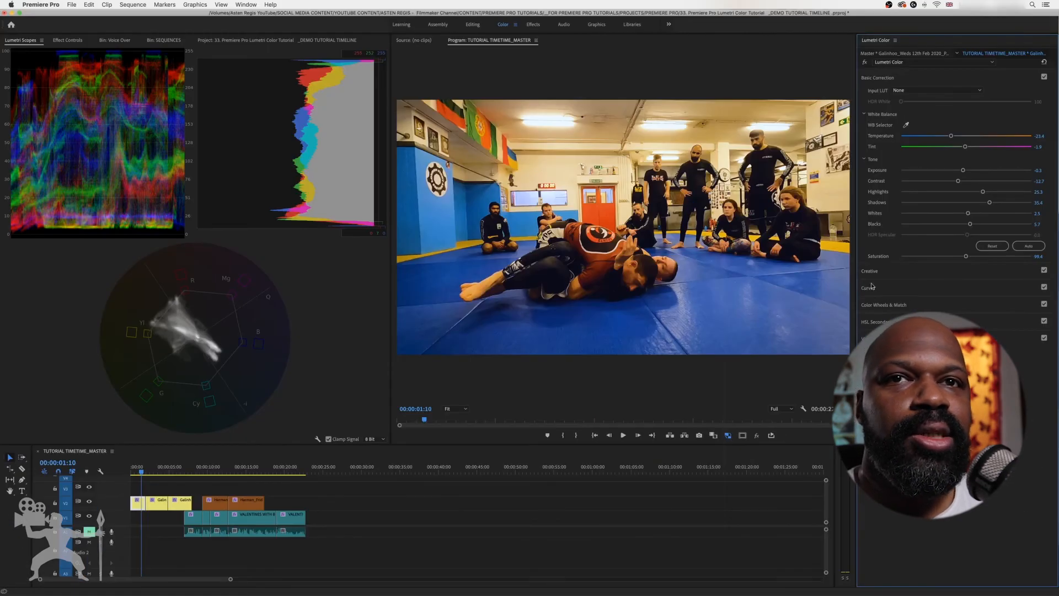
- Push the Midtones colour wheel towards yellow and strong red to compare the scopes, and return it to neutral
{"action": "left_click", "coordinate": [929, 306]}
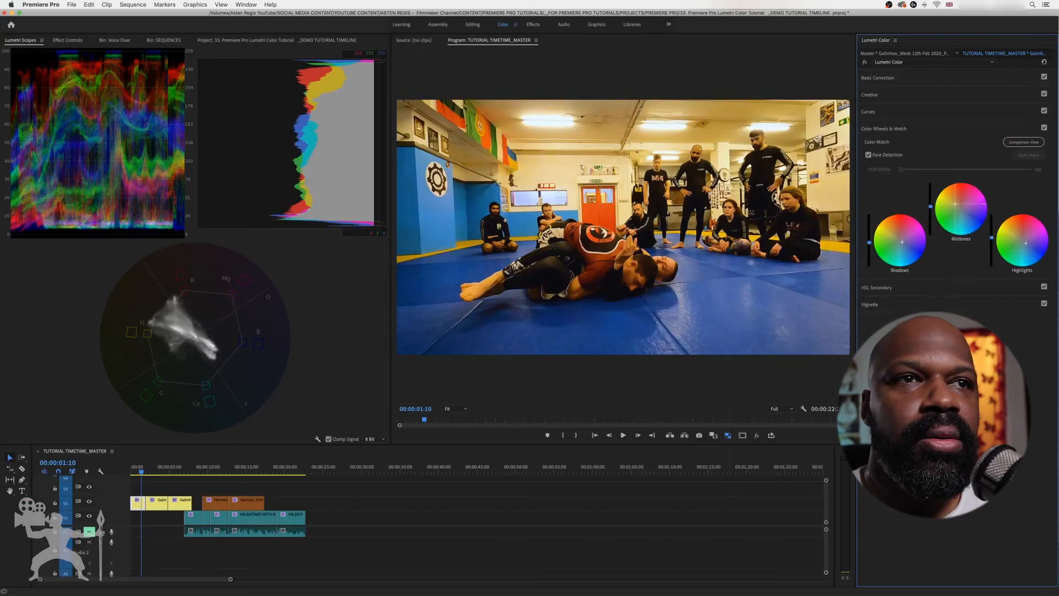
{"action": "left_click_drag", "start_coordinate": [955, 204], "coordinate": [945, 195]}
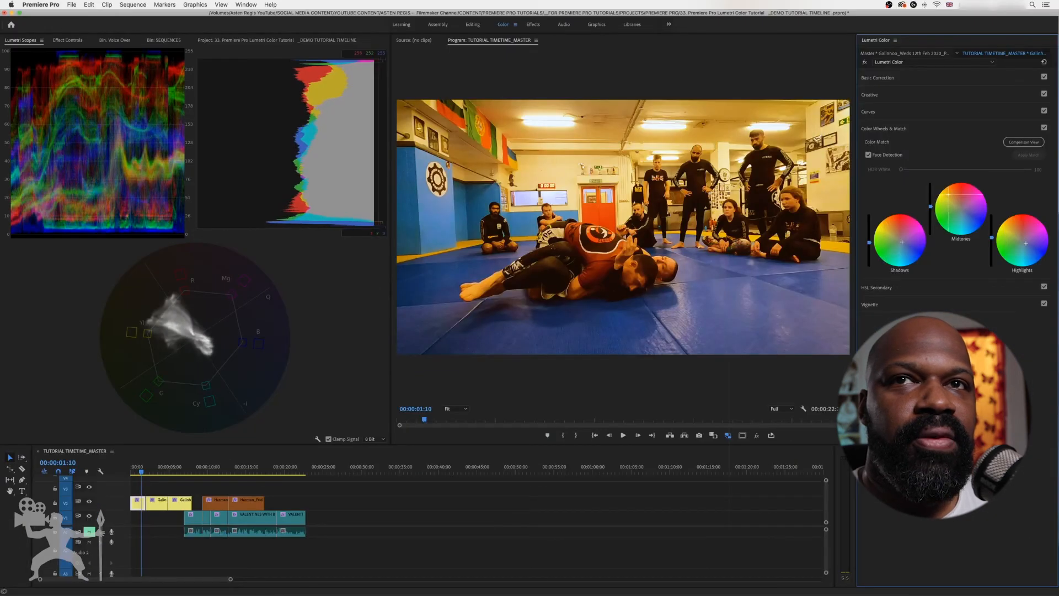
{"action": "left_click_drag", "start_coordinate": [961, 193], "coordinate": [964, 188]}
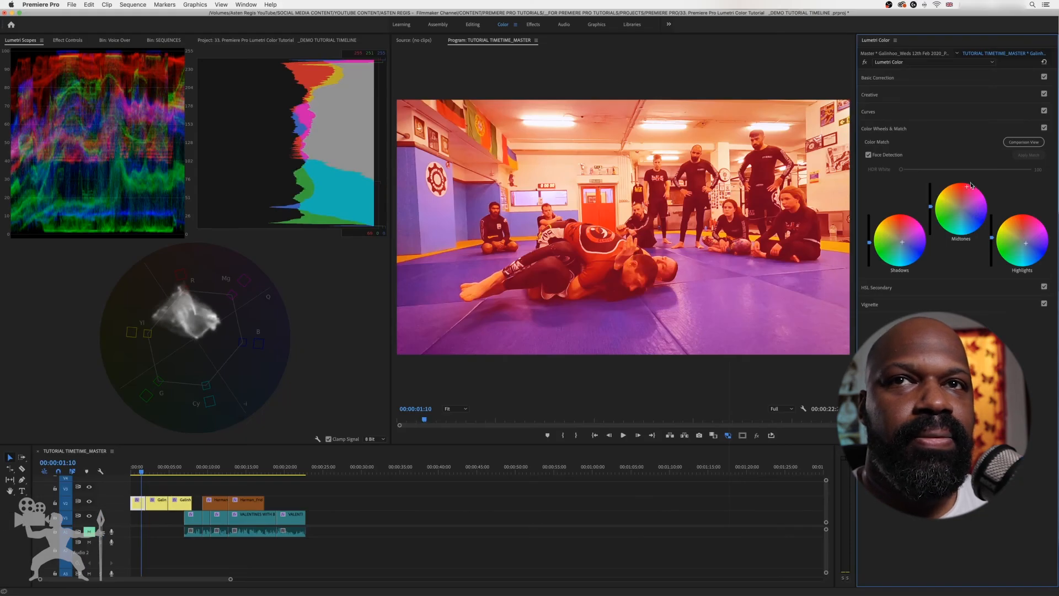
{"action": "left_click_drag", "start_coordinate": [972, 185], "coordinate": [954, 200]}
{"action": "double_click", "coordinate": [955, 200]}
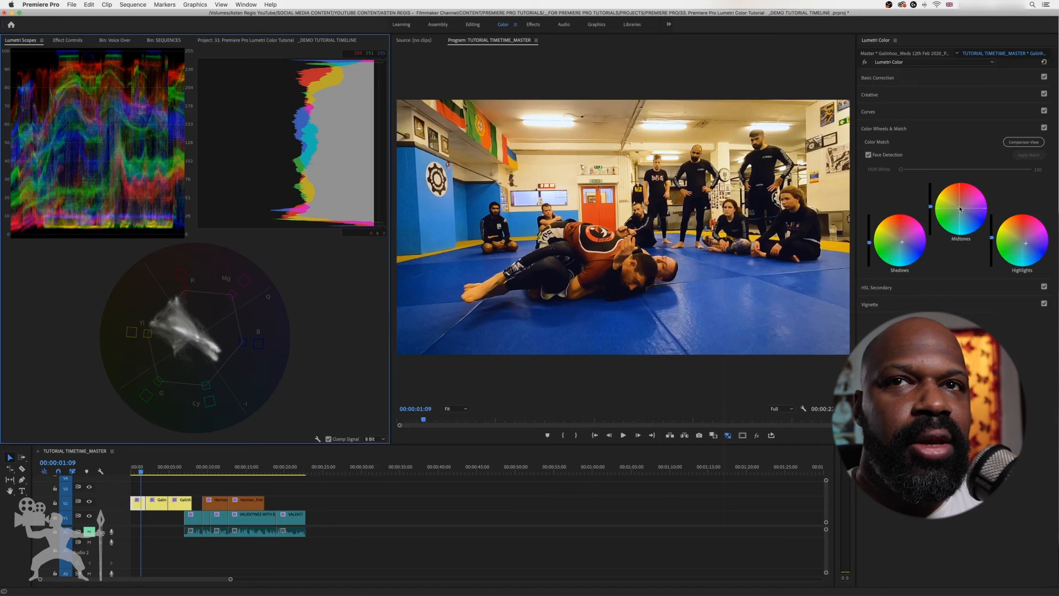
{"action": "left_click", "coordinate": [960, 209]}
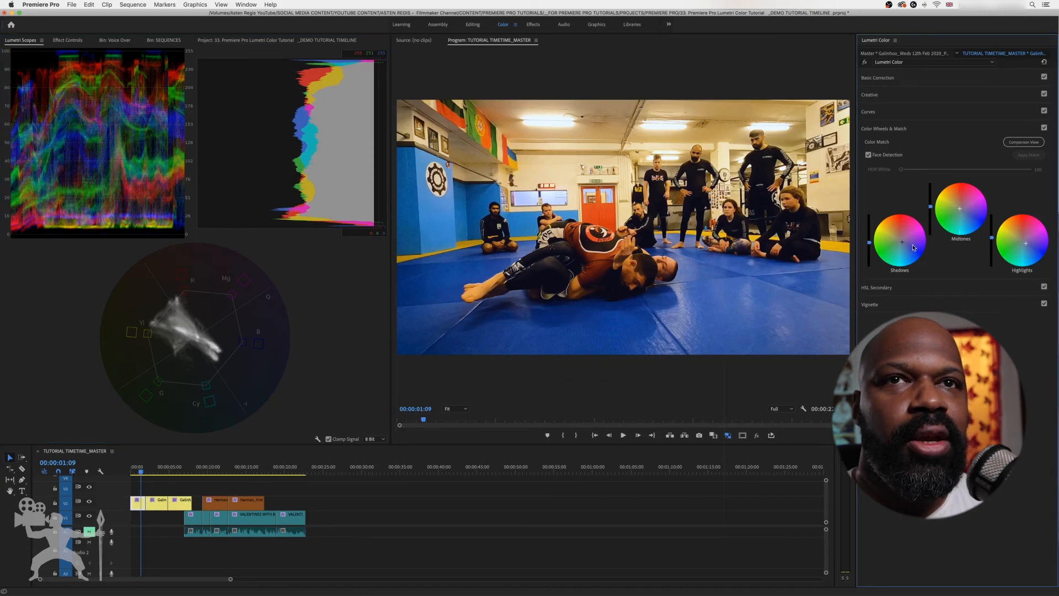